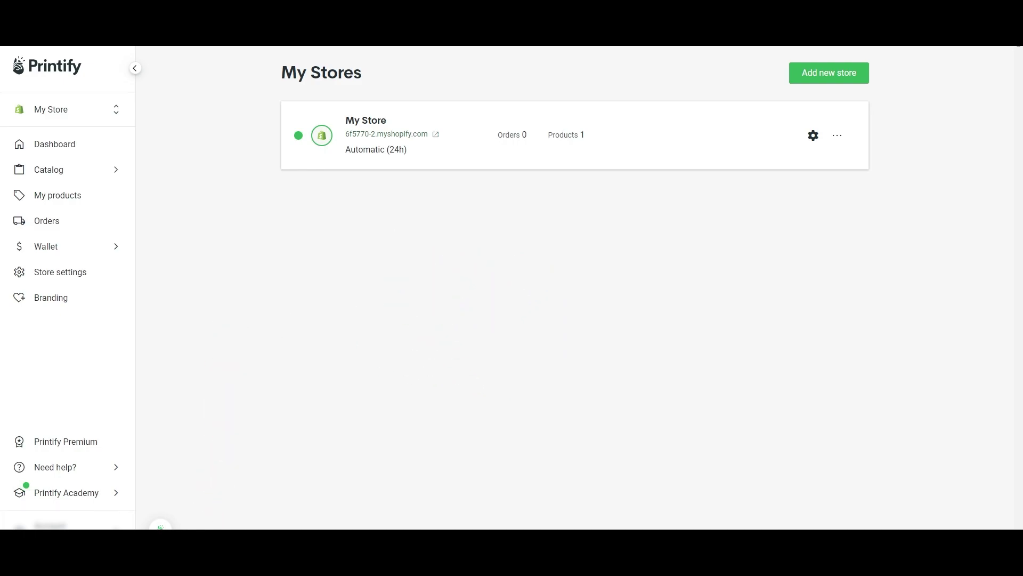
- Open My products to list the store's published Unisex Jersey Short Sleeve Tee
left_click(54, 195)
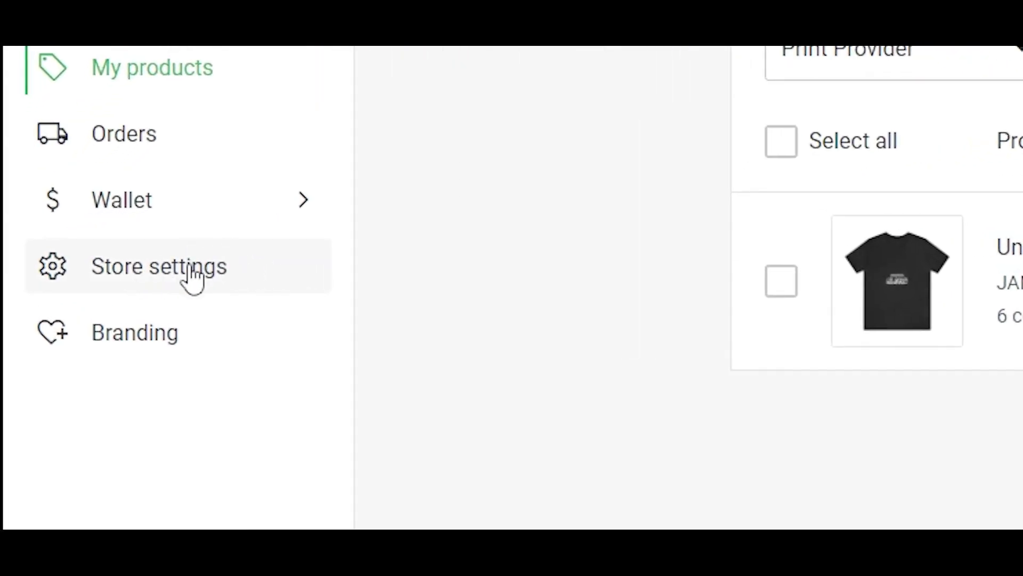
- Open Store settings and check the 'My Store' name field and the store switcher
left_click(133, 281)
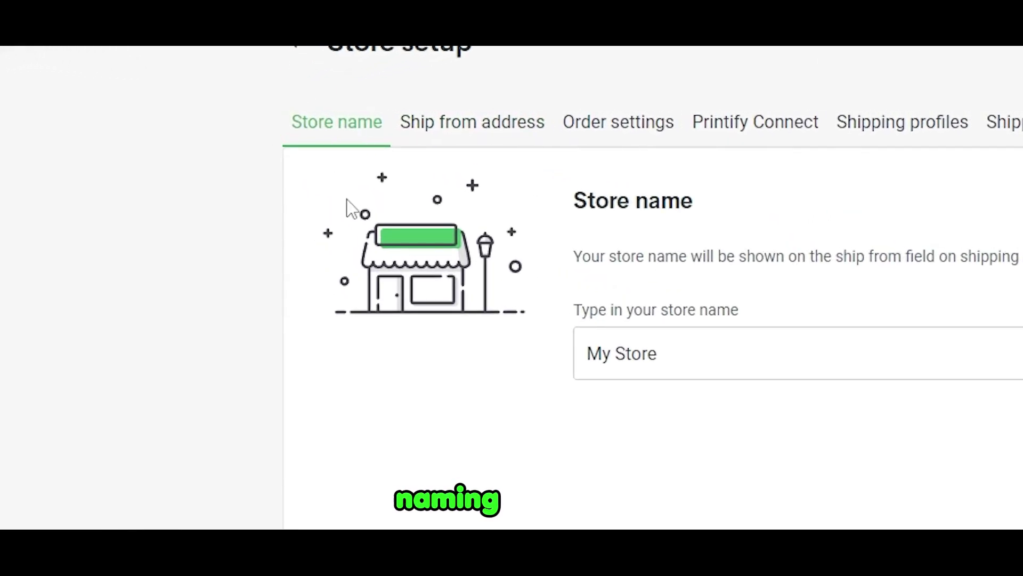
left_click(671, 367)
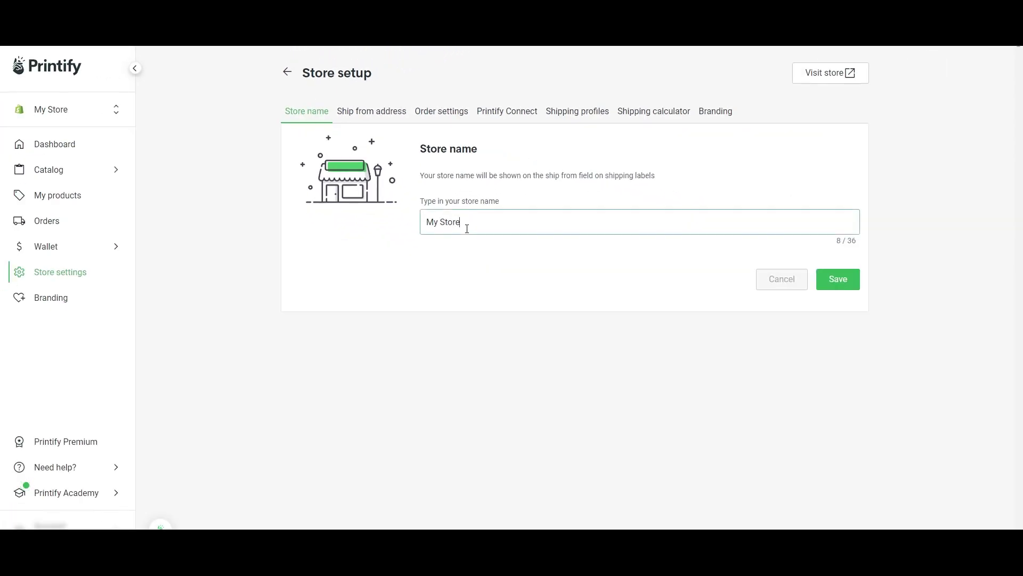
triple_click(467, 228)
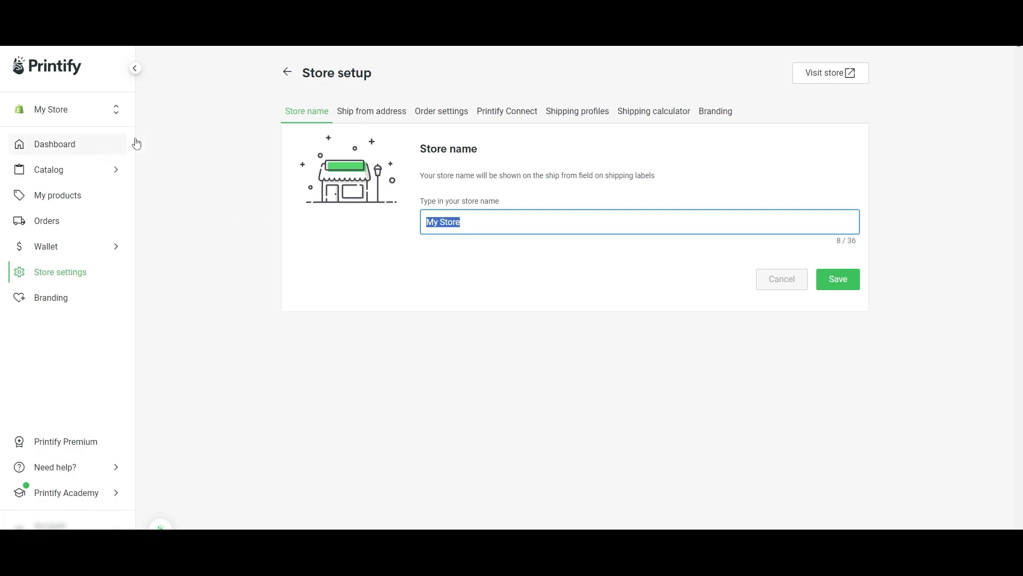
left_click(74, 118)
left_click(327, 176)
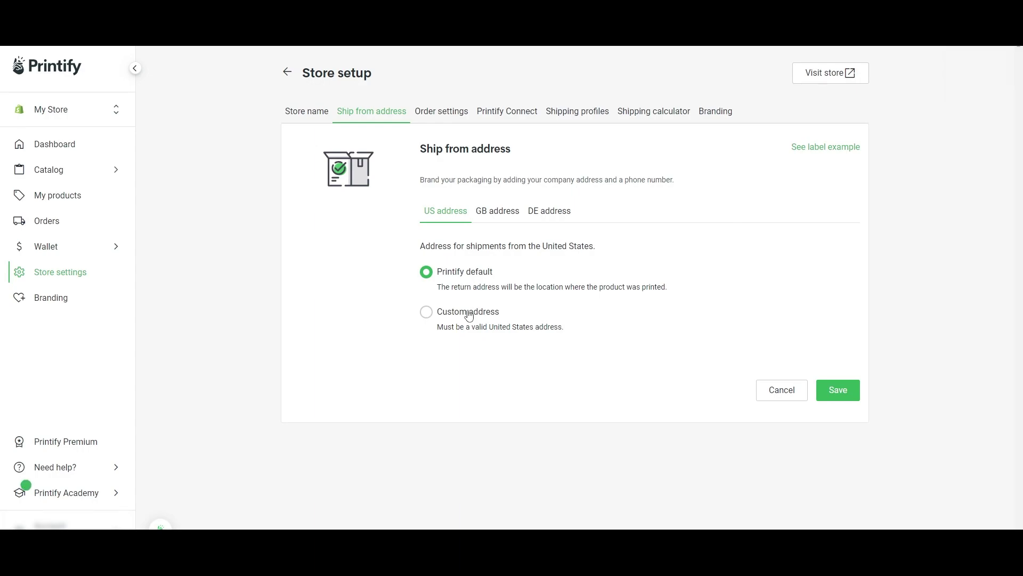
- Try a custom US return address and view the example shipping label
left_click(469, 316)
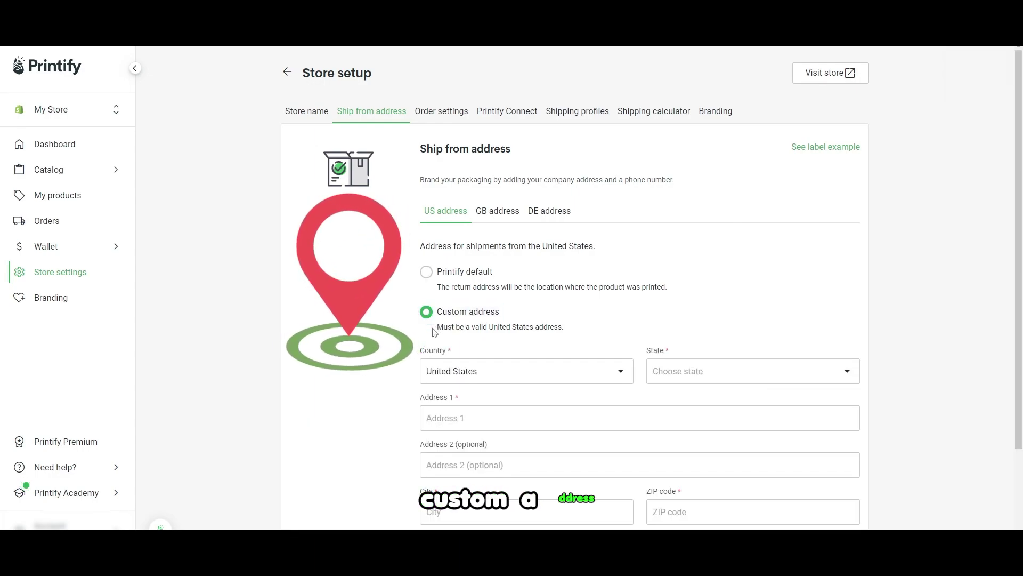
scroll(435, 332, "down", 2)
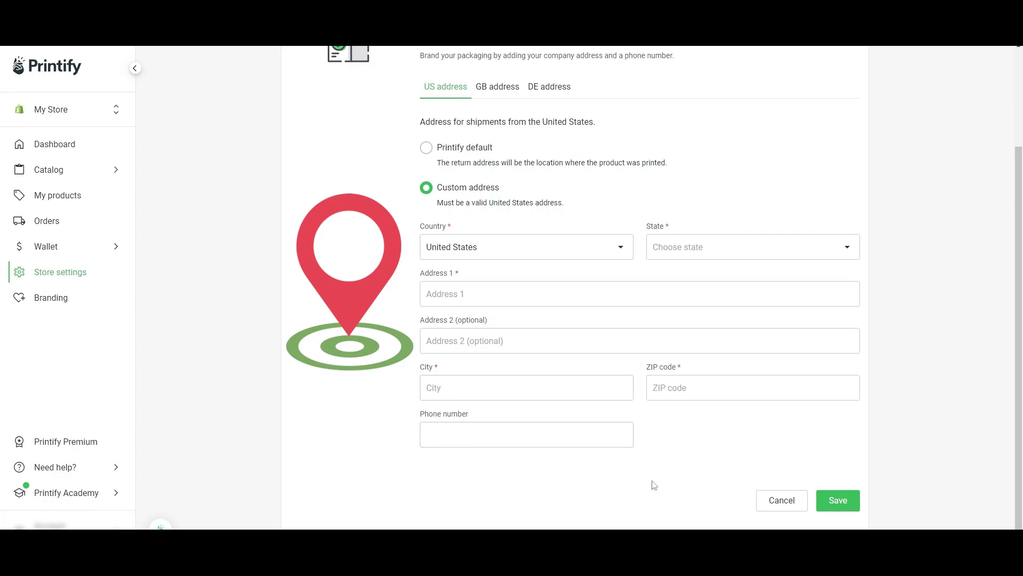
scroll(523, 394, "up", 2)
left_click(832, 149)
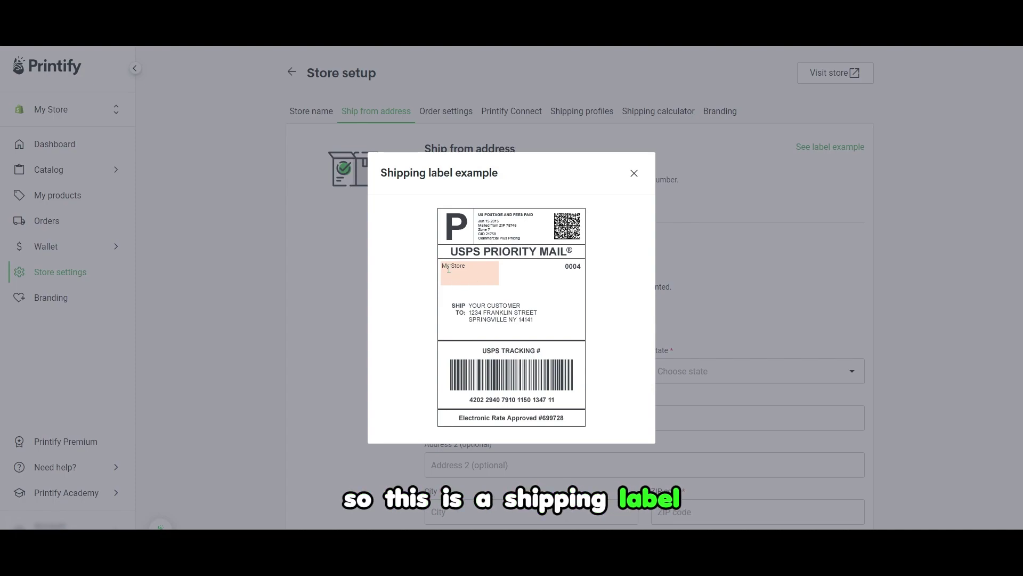
left_click_drag(445, 268, 460, 268)
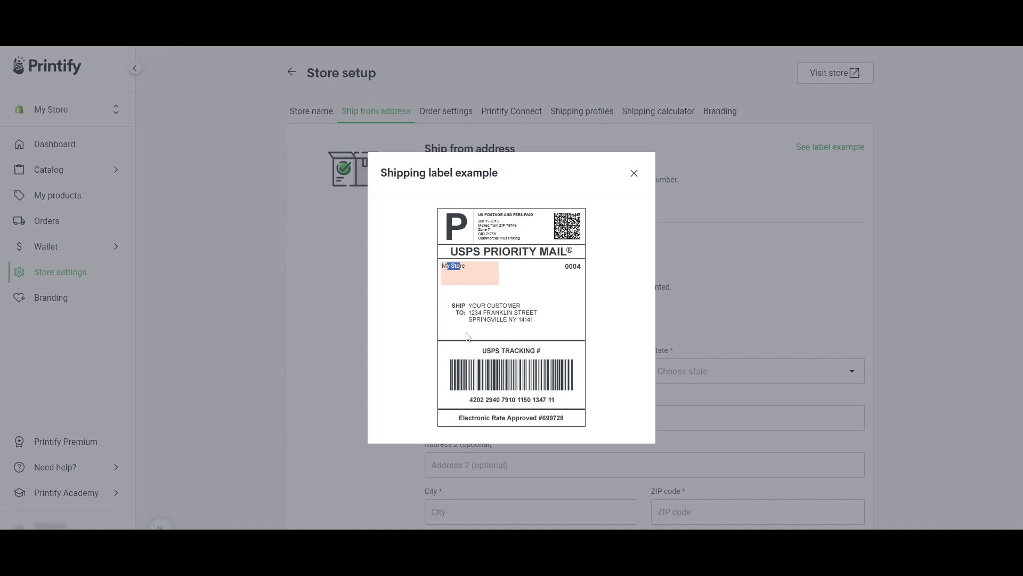
left_click(660, 291)
left_click(859, 149)
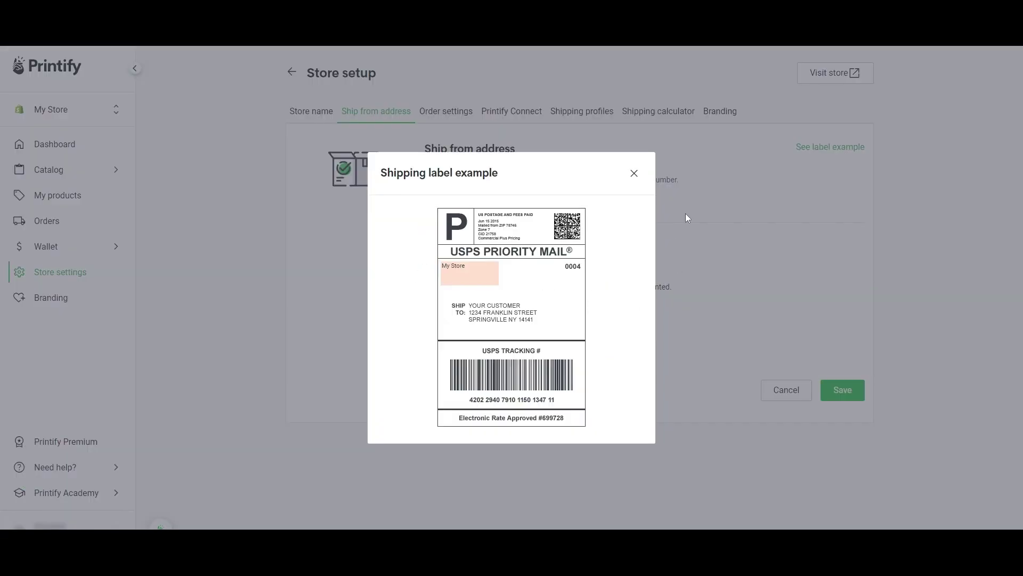
left_click(635, 173)
- Compare the United Kingdom, Germany and United States return address options
left_click(427, 312)
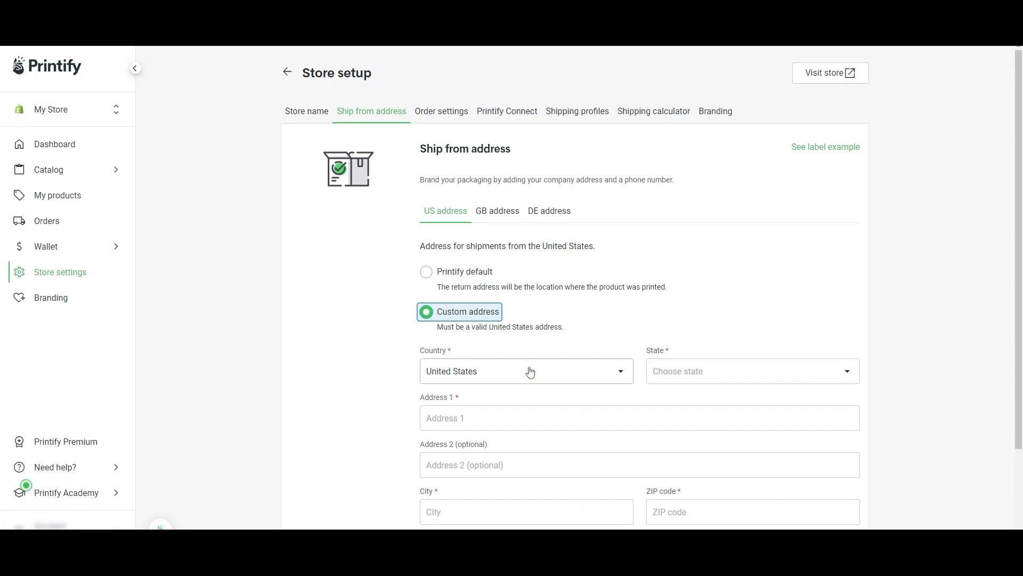
left_click(497, 213)
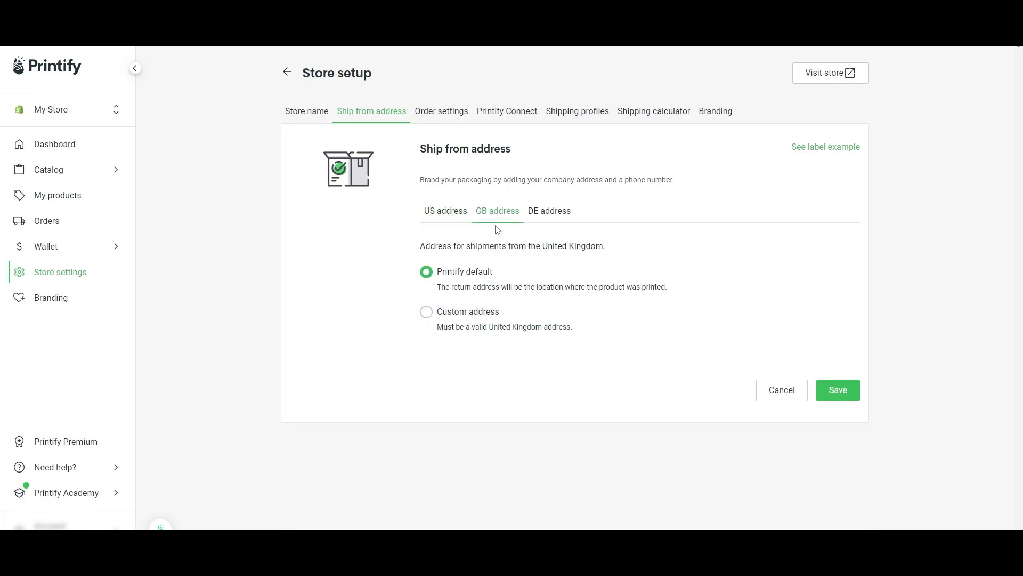
left_click(558, 219)
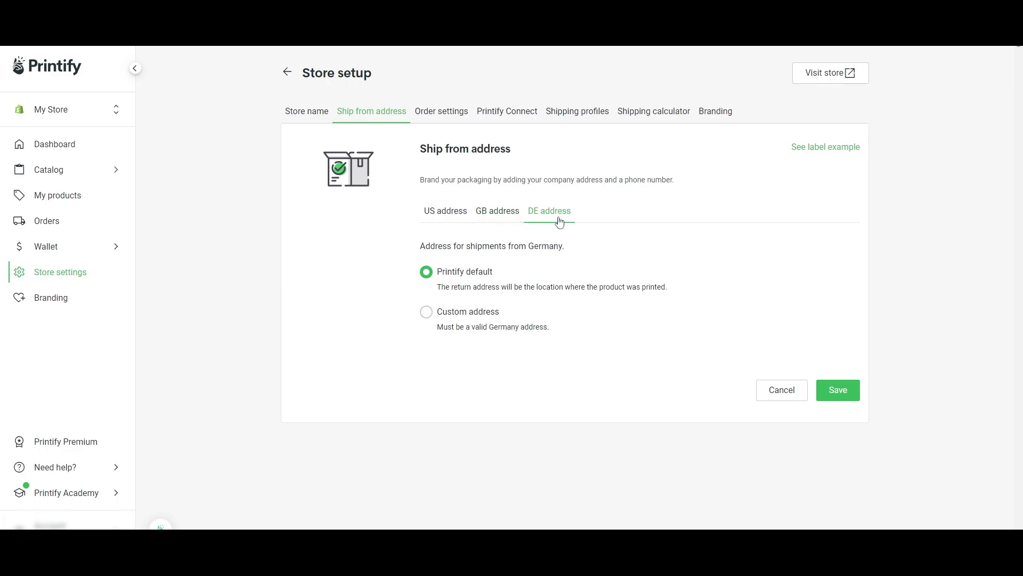
left_click(497, 212)
left_click_drag(419, 246, 591, 262)
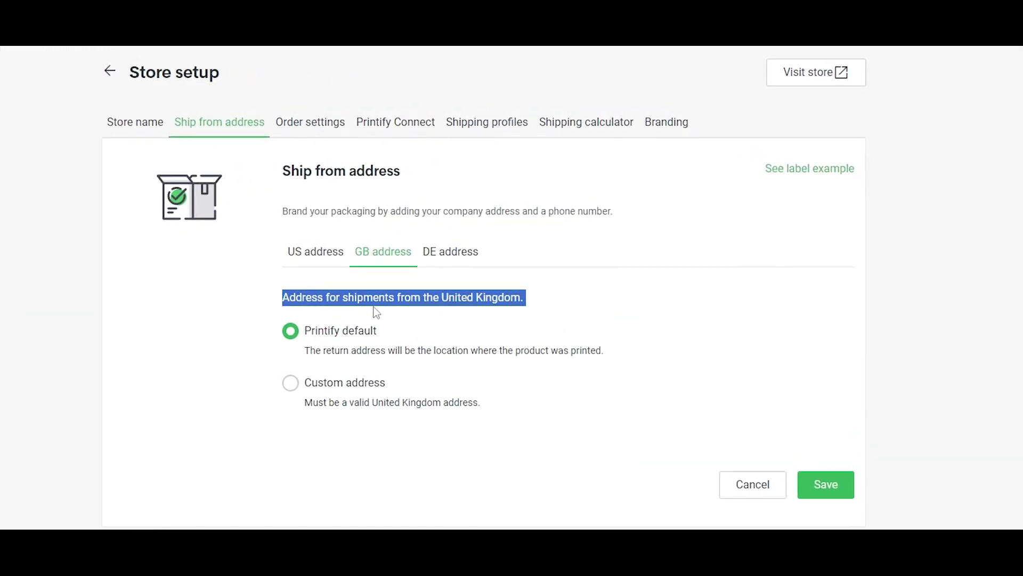
left_click(376, 311)
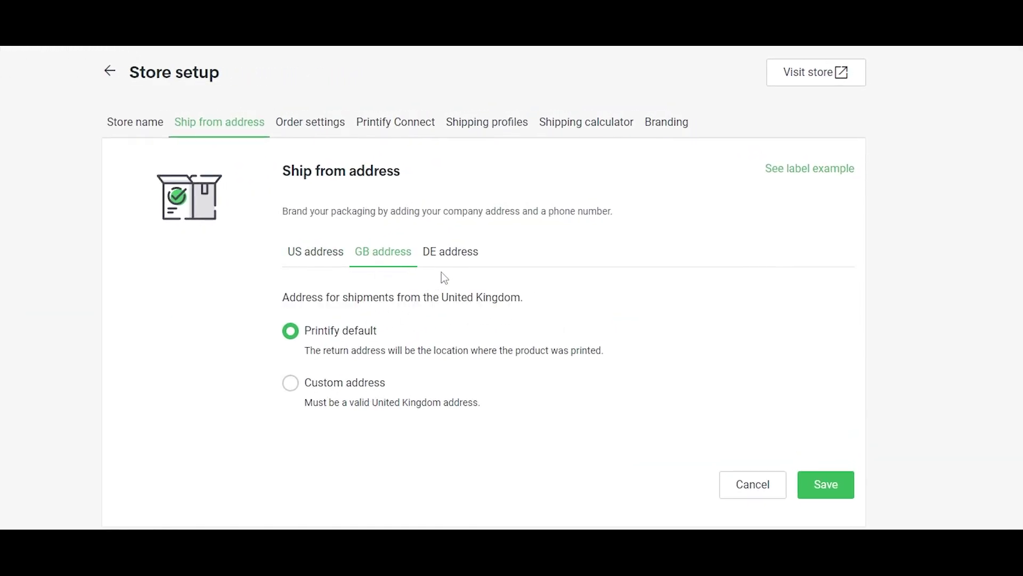
left_click(444, 259)
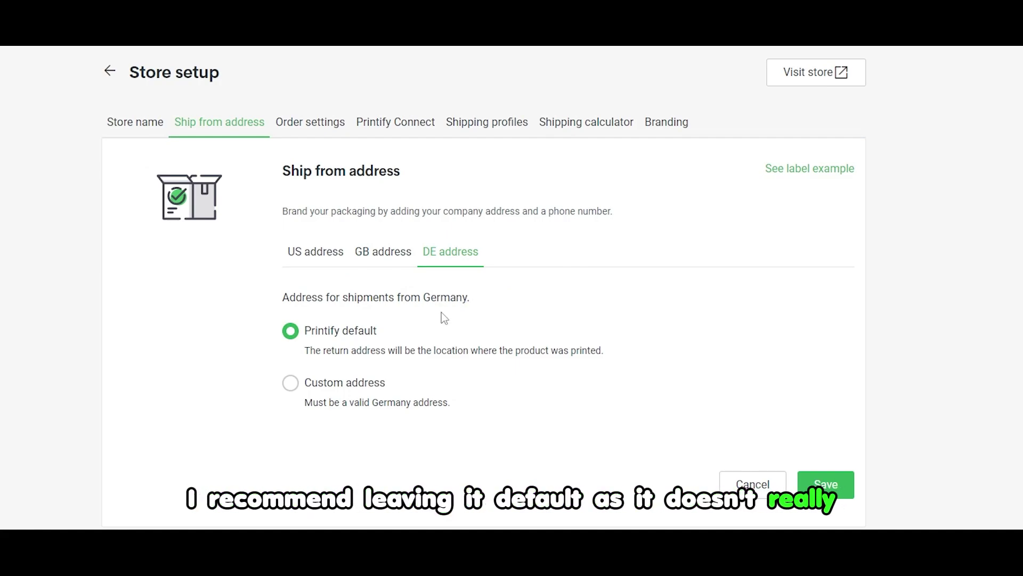
left_click(292, 265)
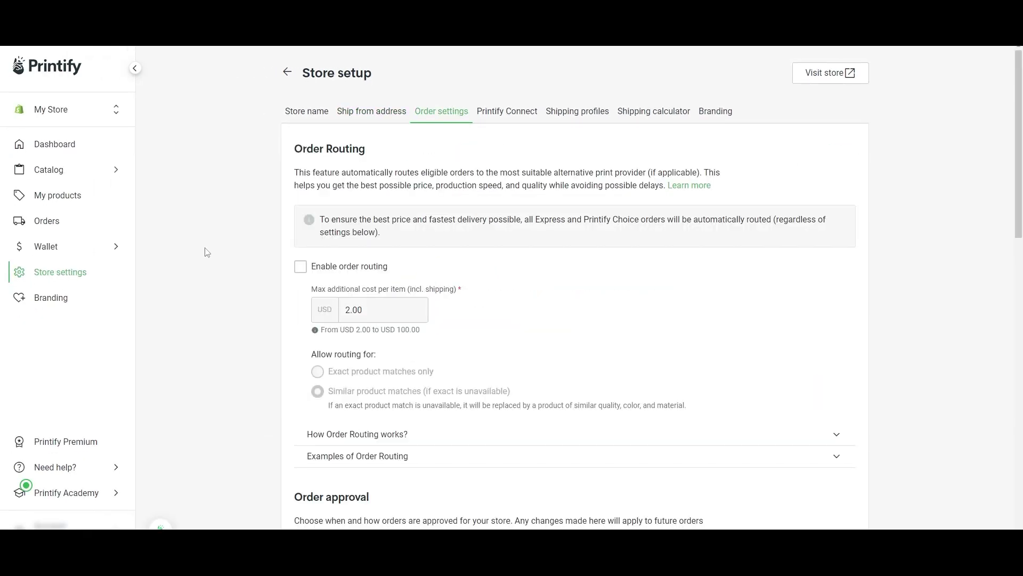
left_click_drag(294, 149, 379, 158)
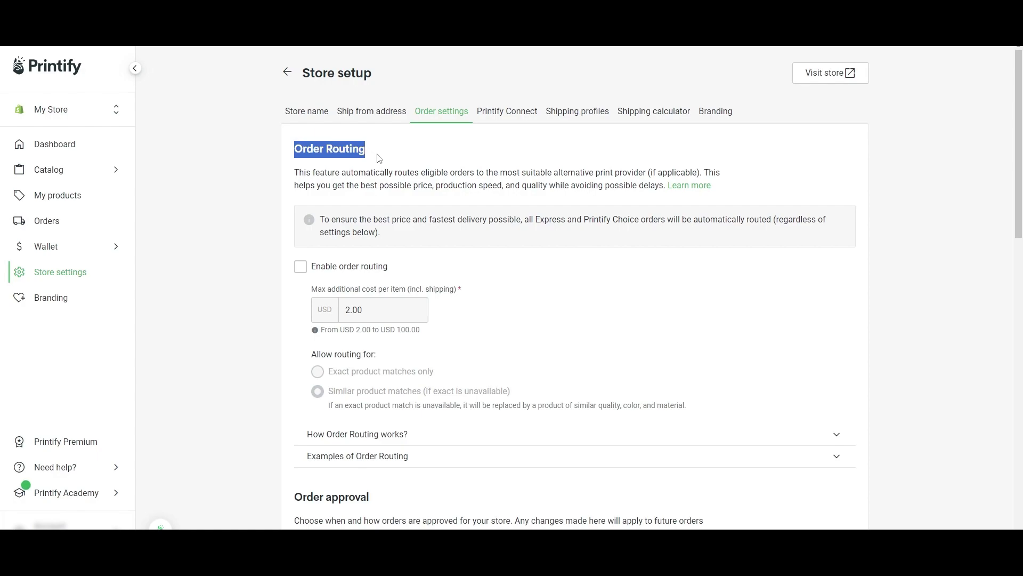
left_click(379, 158)
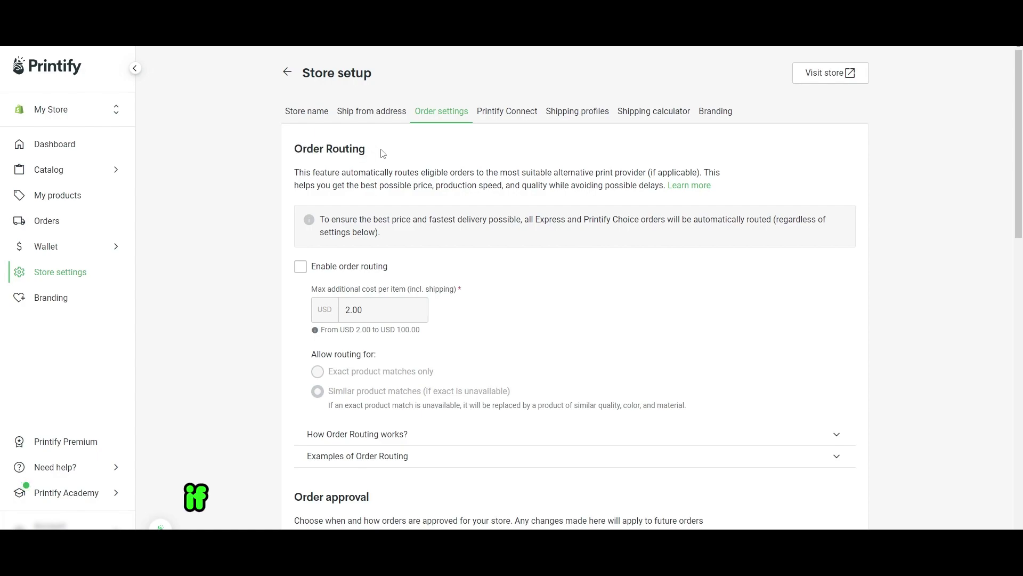
left_click(379, 114)
left_click(559, 218)
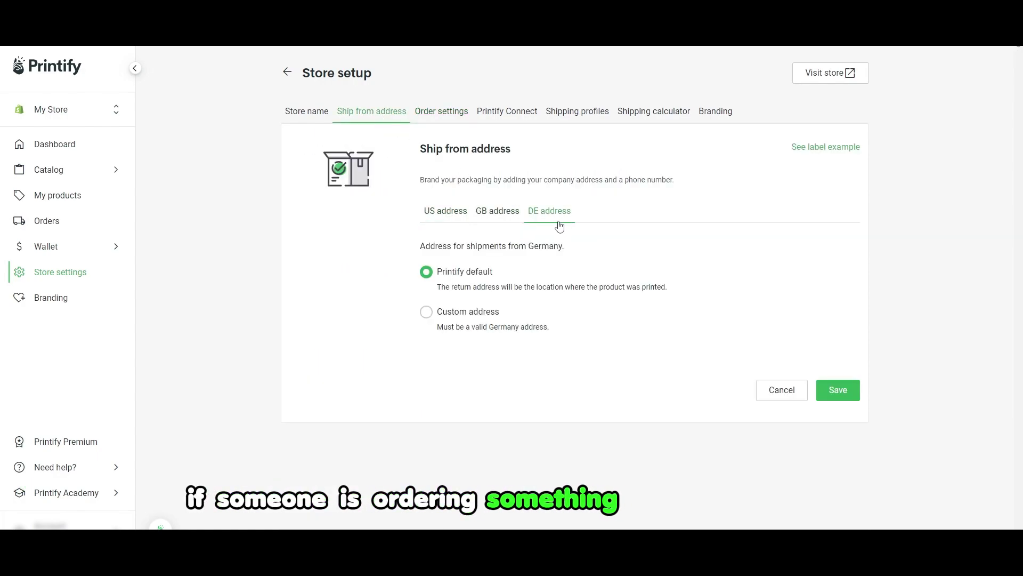
double_click(533, 245)
left_click(450, 115)
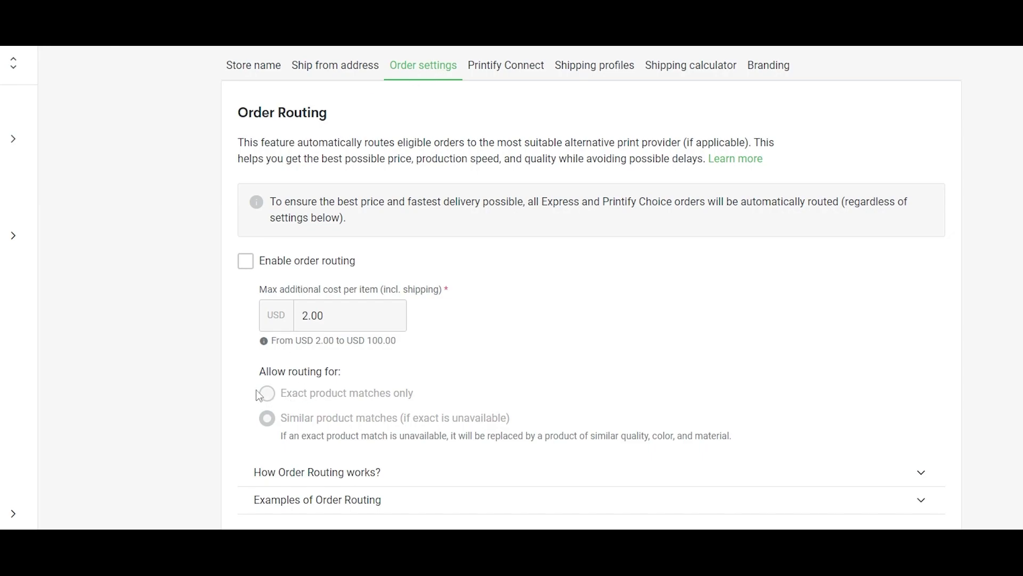
- Enable order routing, keeping the max additional cost per item at USD 2.00
left_click(243, 265)
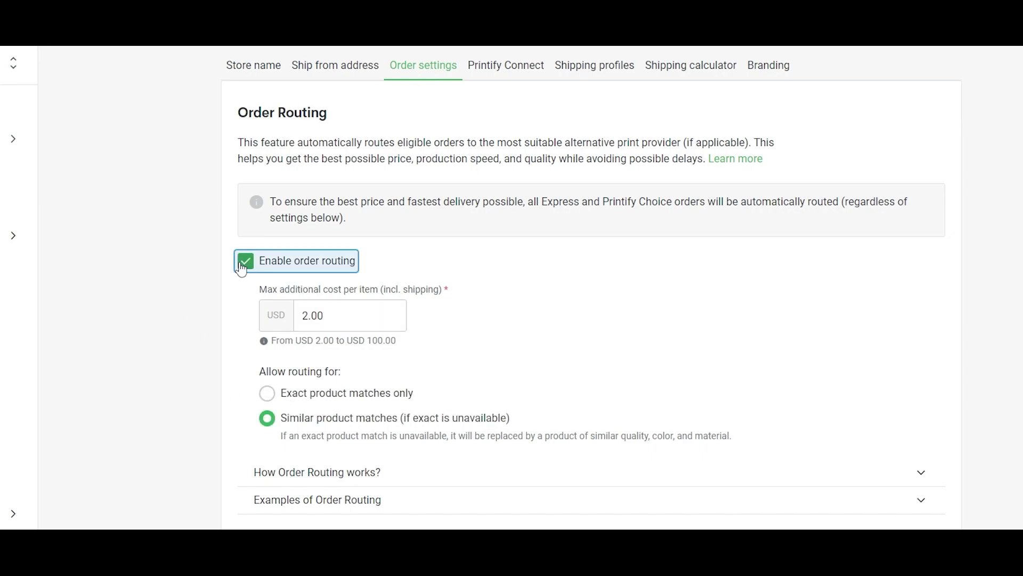
left_click_drag(302, 315, 320, 315)
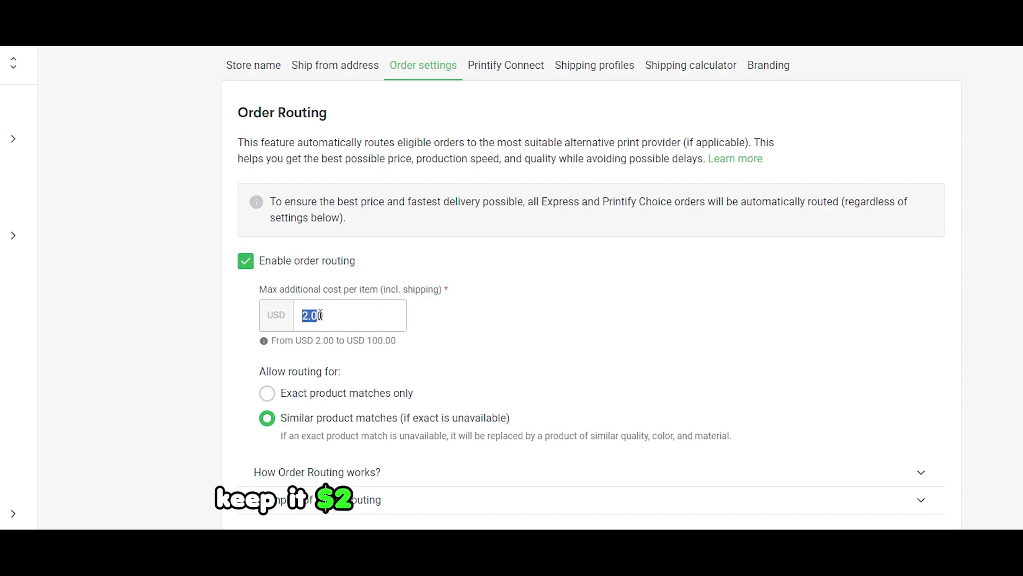
left_click(334, 299)
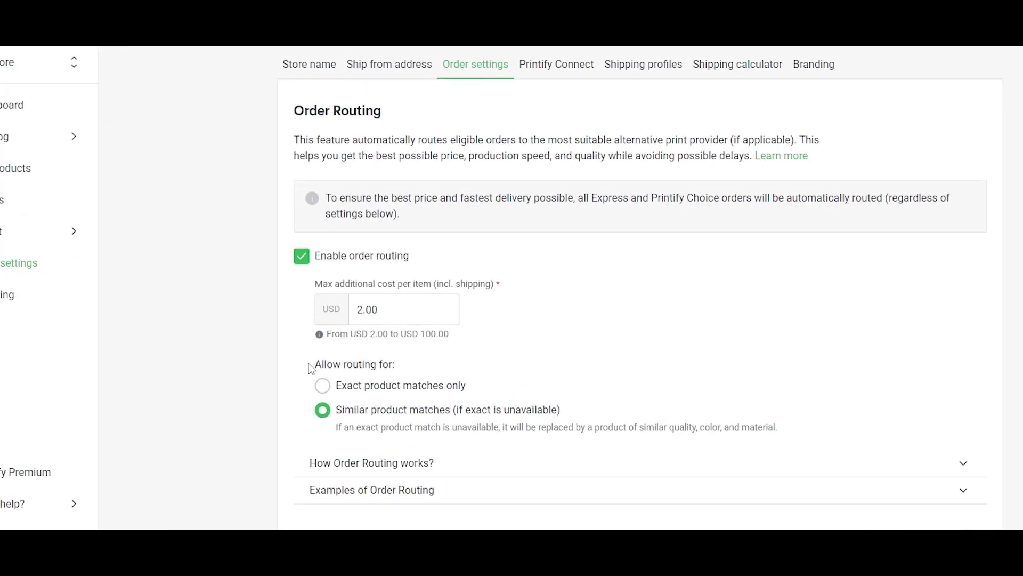
left_click_drag(311, 354, 402, 378)
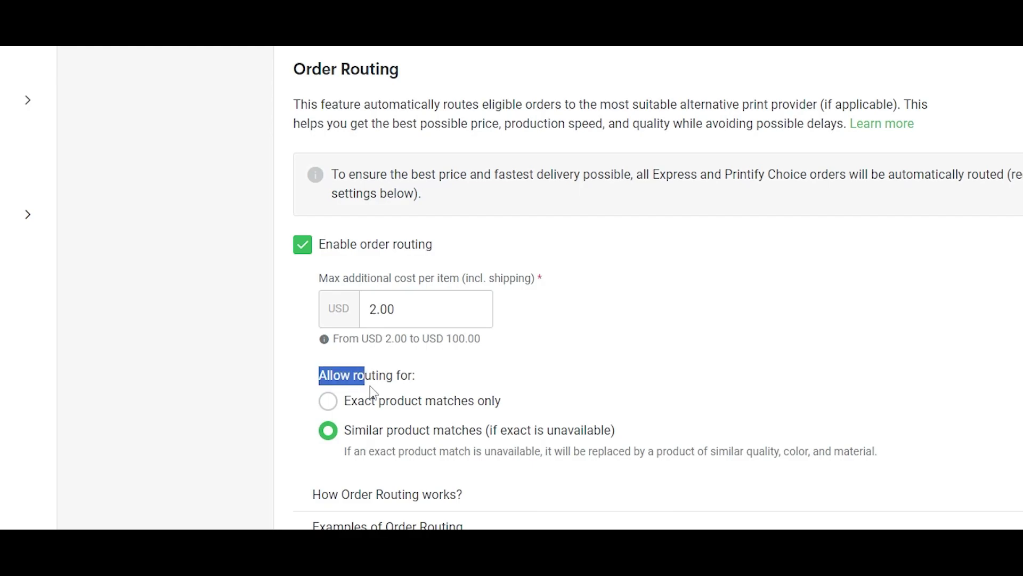
- Set Allow routing for to Exact product matches only, leaving the cost at 2.00
left_click(389, 402)
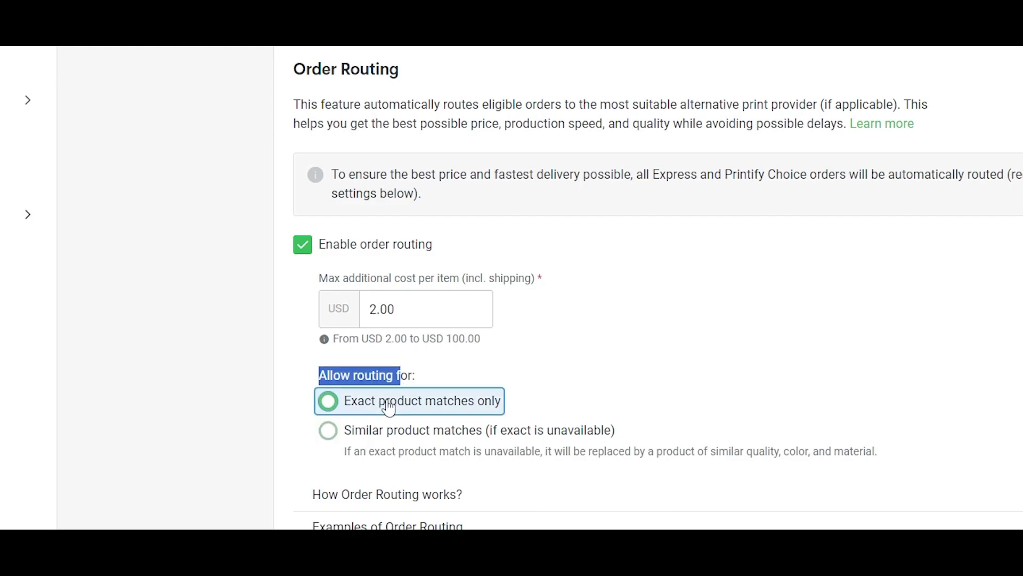
left_click(686, 398)
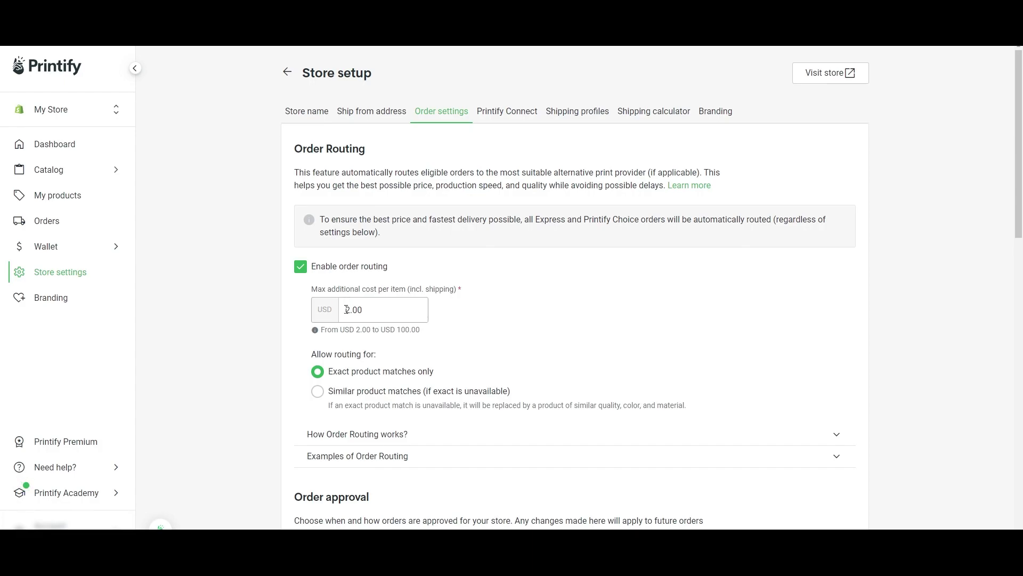
left_click_drag(389, 330, 421, 330)
left_click(461, 338)
left_click(522, 328)
- Expand 'How Order Routing works?' and read through its routing steps
scroll(411, 333, "down", 2)
left_click(308, 329)
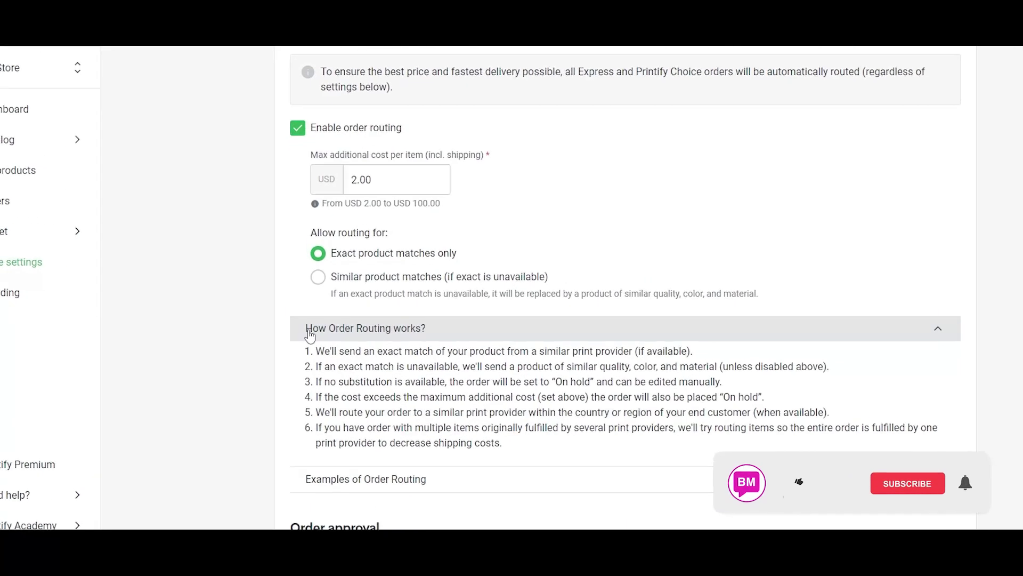
left_click_drag(315, 351, 884, 372)
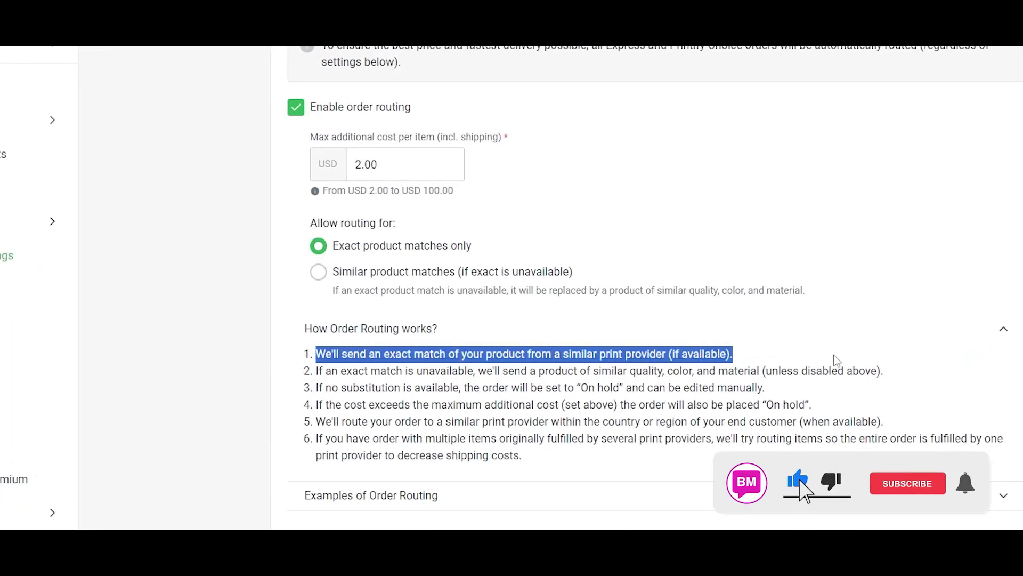
left_click(323, 369)
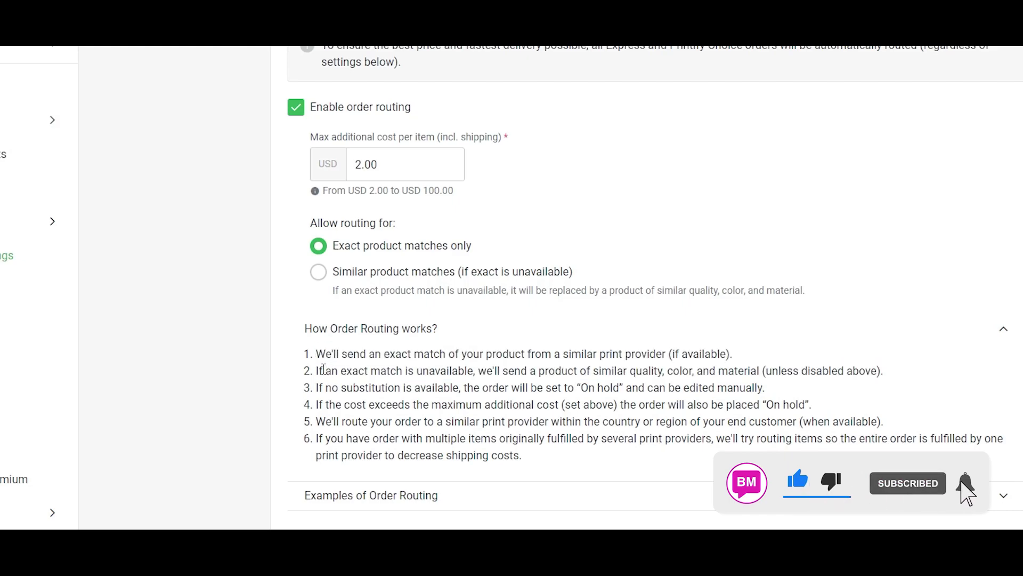
left_click_drag(324, 369, 877, 372)
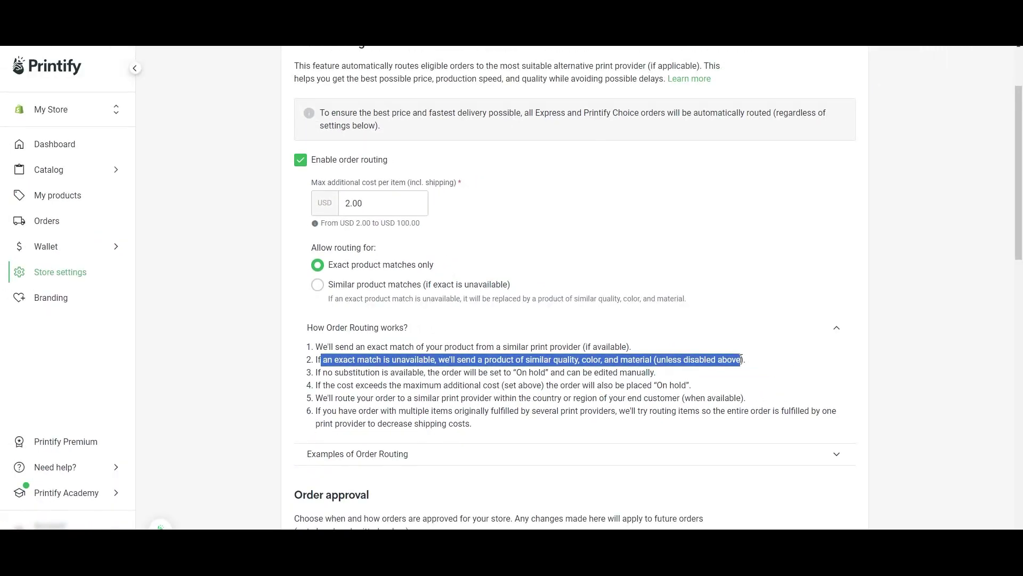
left_click(744, 359)
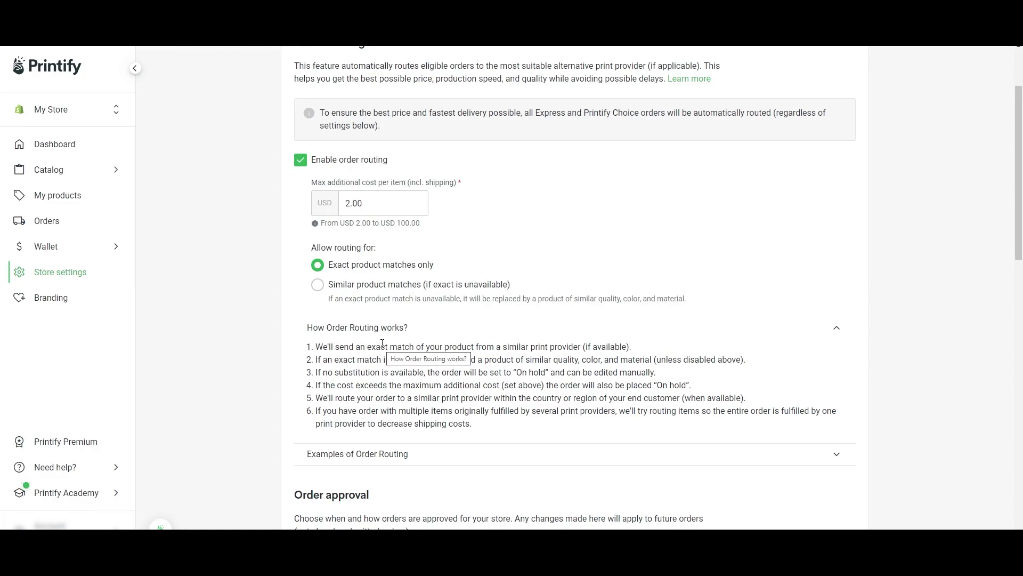
scroll(264, 453, "down", 6)
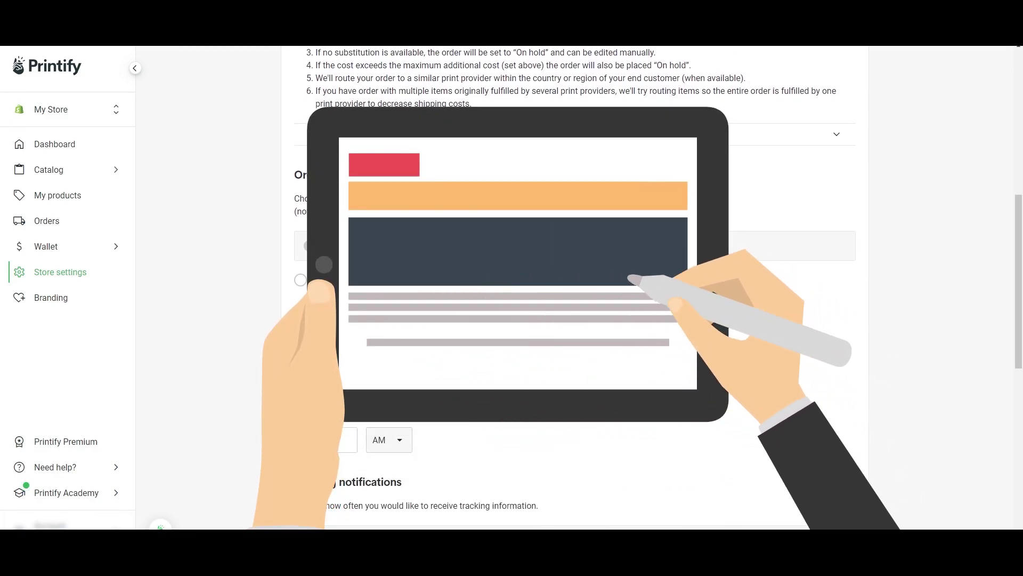
- Try Manual and 1-hour order approval, then settle on Automatically (24 hours)
left_click(308, 278)
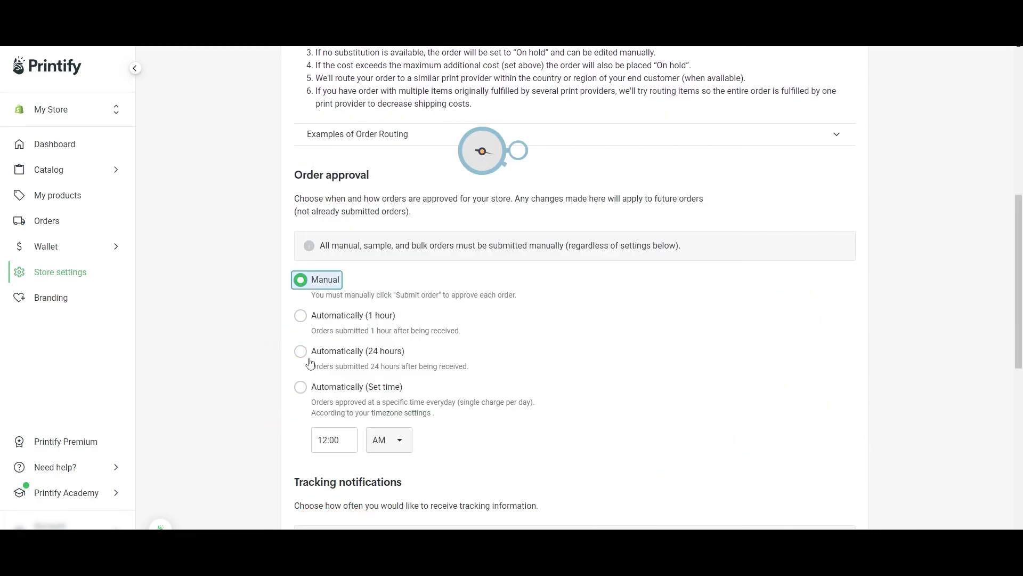
left_click(332, 350)
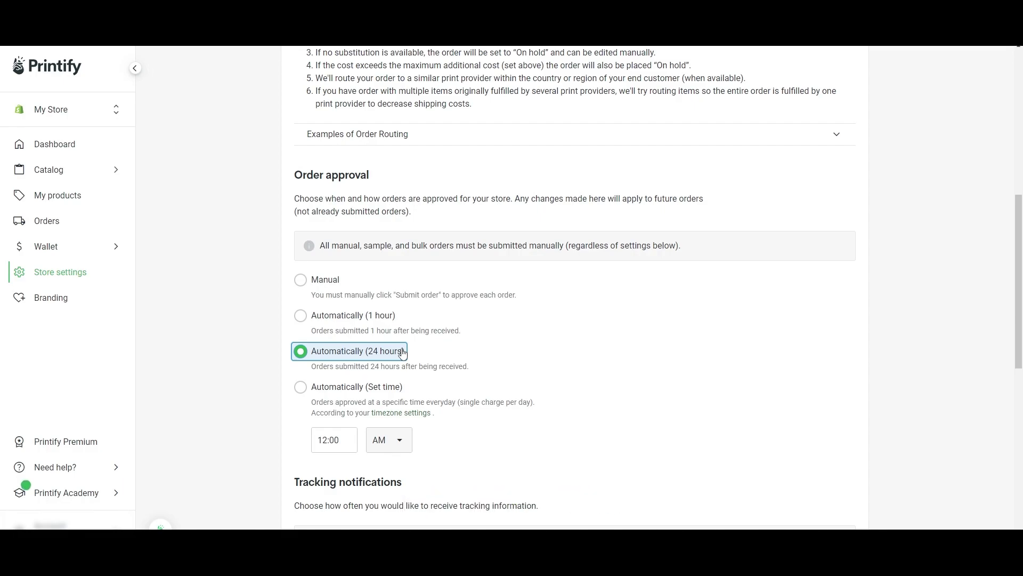
left_click(301, 282)
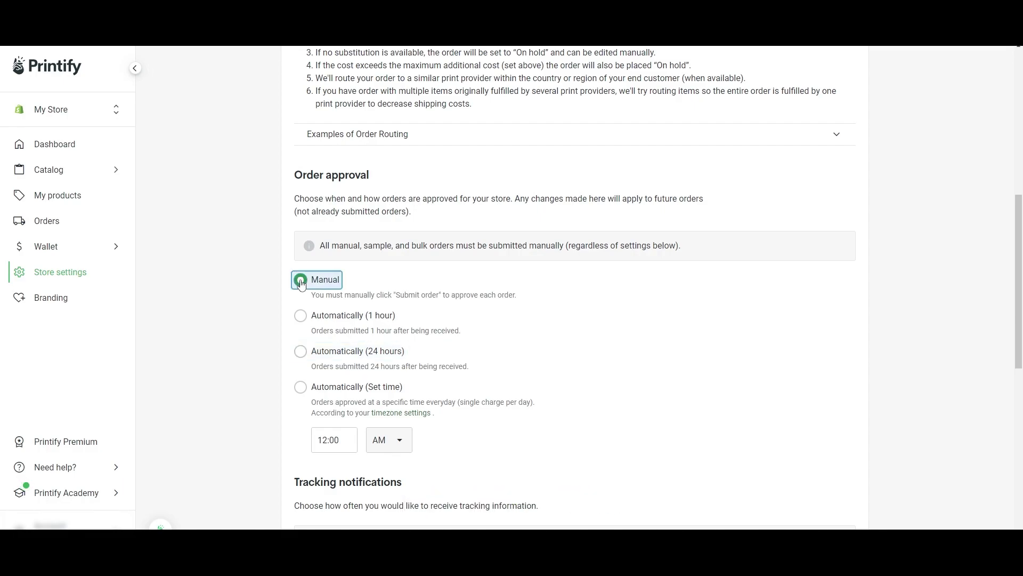
left_click(300, 317)
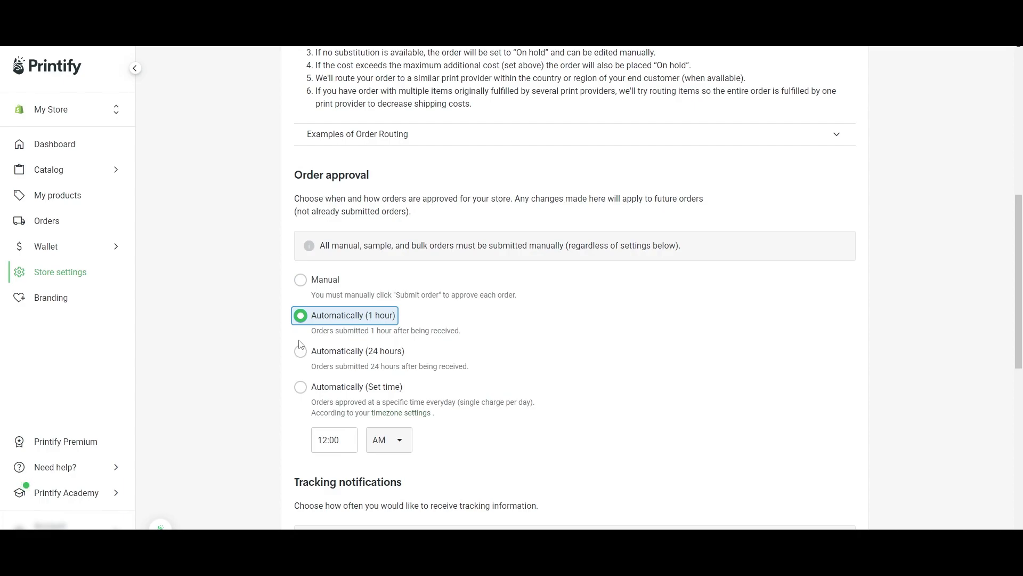
left_click(302, 350)
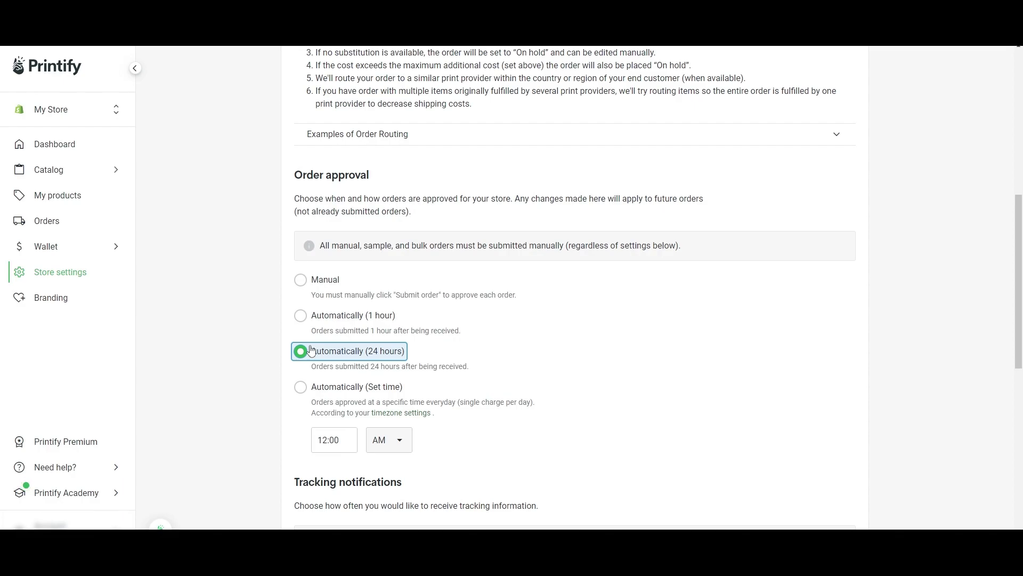
- Choose 'Receive as soon as it is available' for tracking notifications
scroll(312, 350, "down", 4)
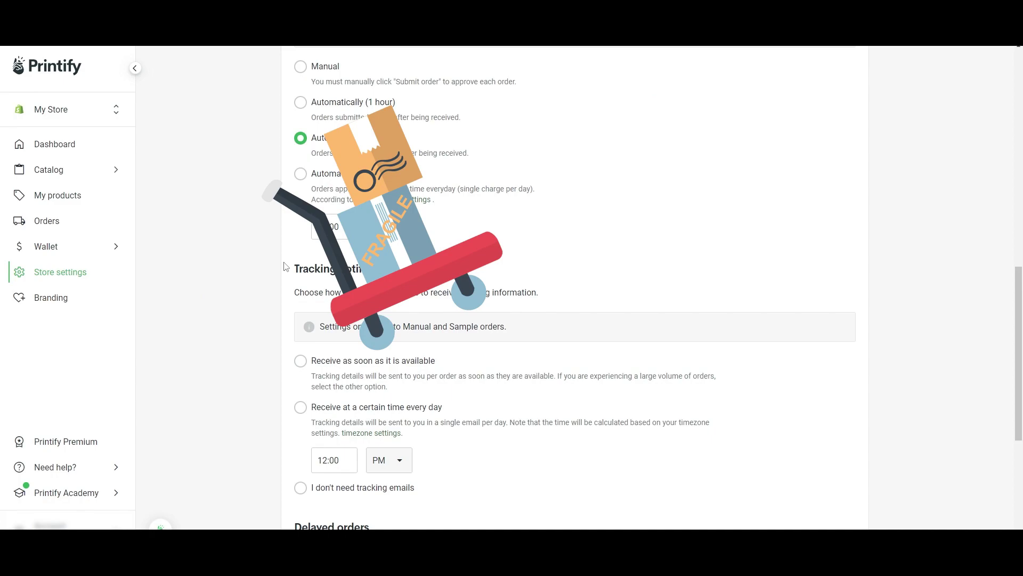
scroll(314, 266, "down", 2)
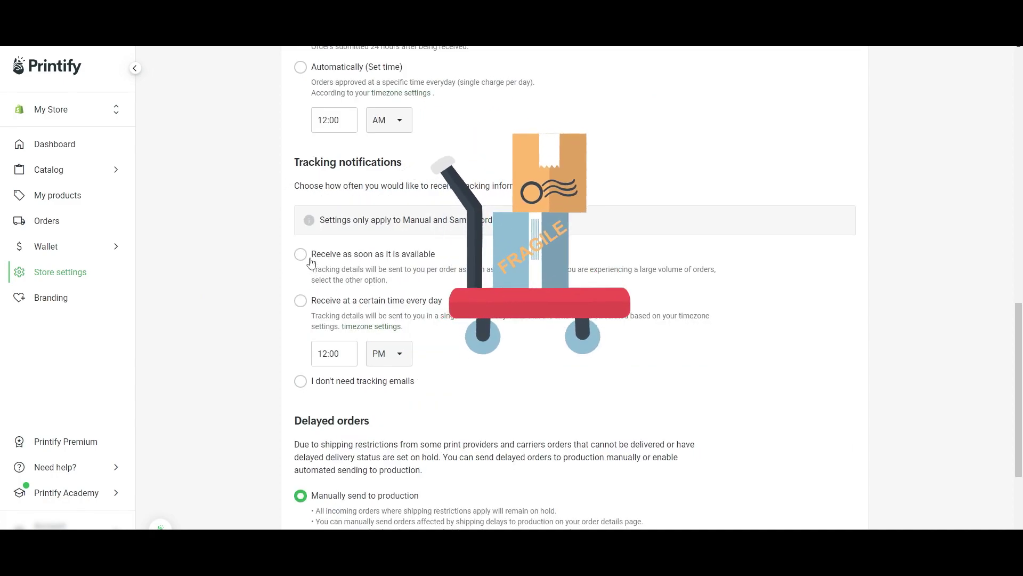
left_click(312, 261)
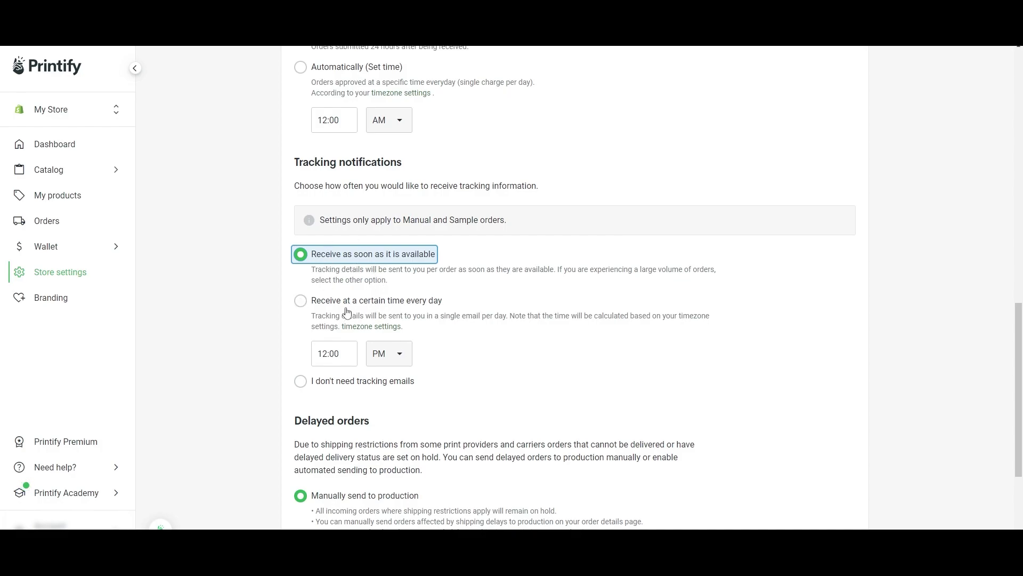
scroll(503, 349, "down", 1)
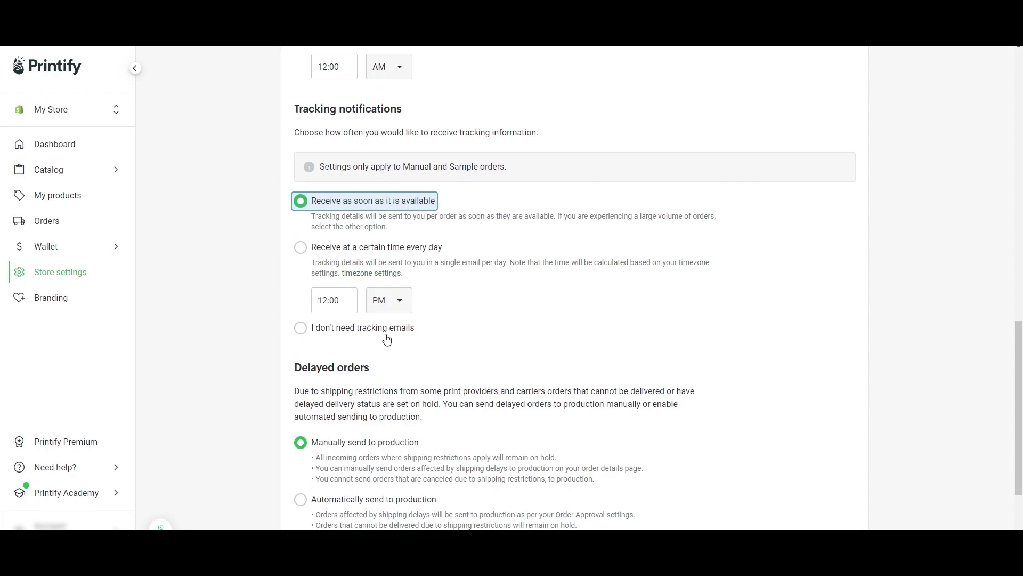
scroll(388, 330, "down", 2)
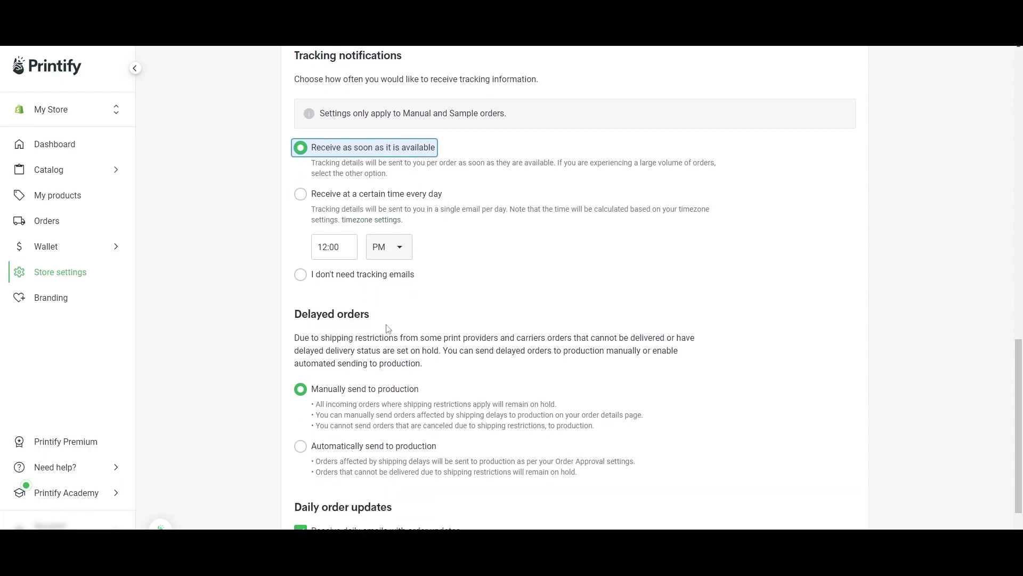
left_click_drag(293, 261, 389, 269)
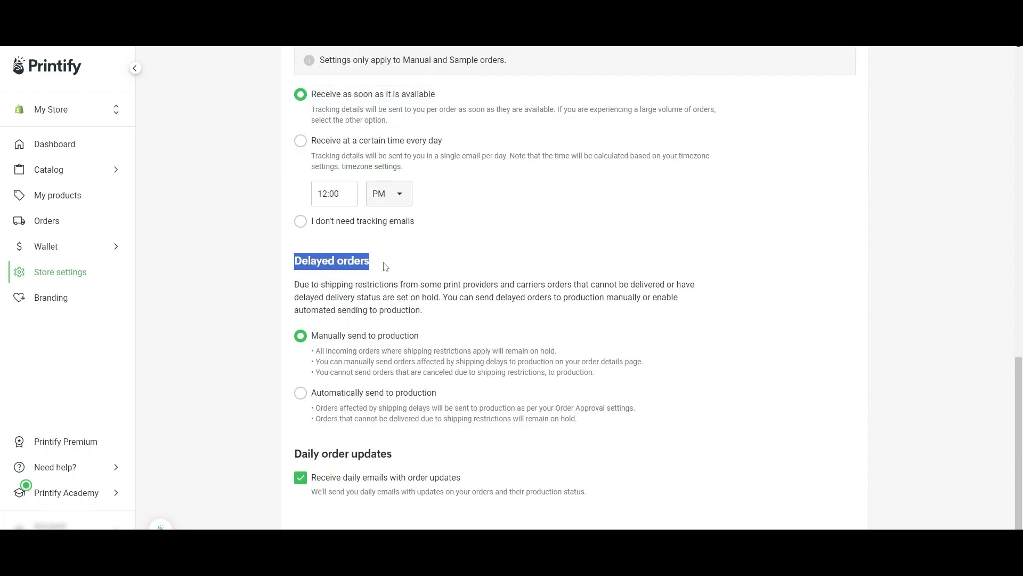
- Switch Delayed orders to 'Automatically send to production' and review the remaining order settings
left_click(385, 265)
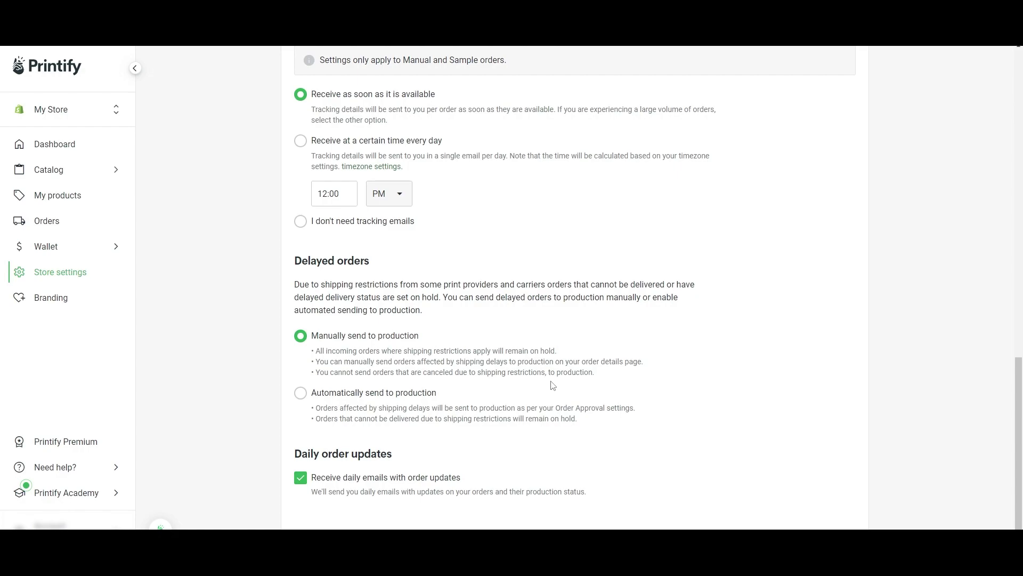
left_click(342, 399)
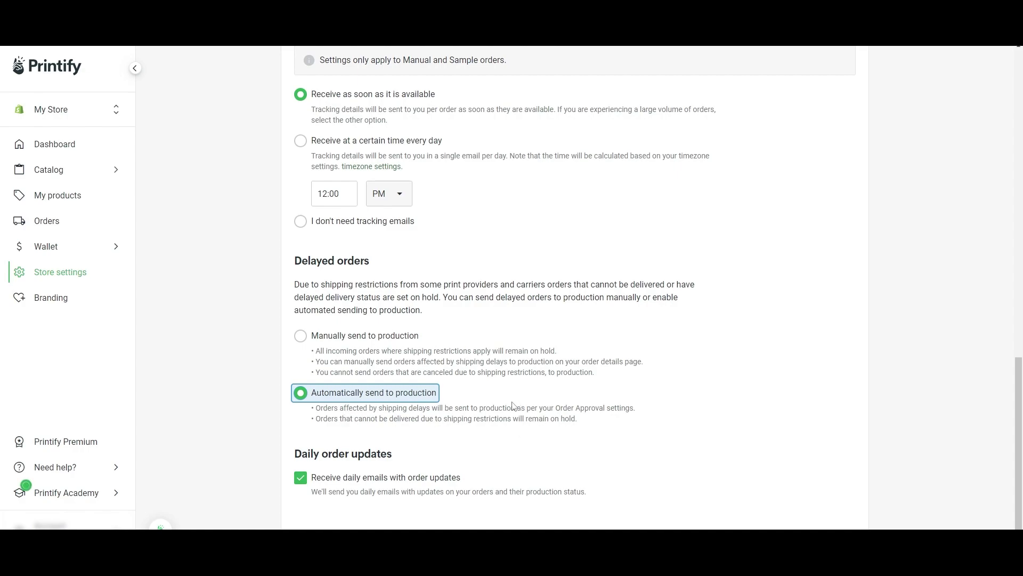
scroll(456, 432, "up", 10)
scroll(447, 416, "down", 1)
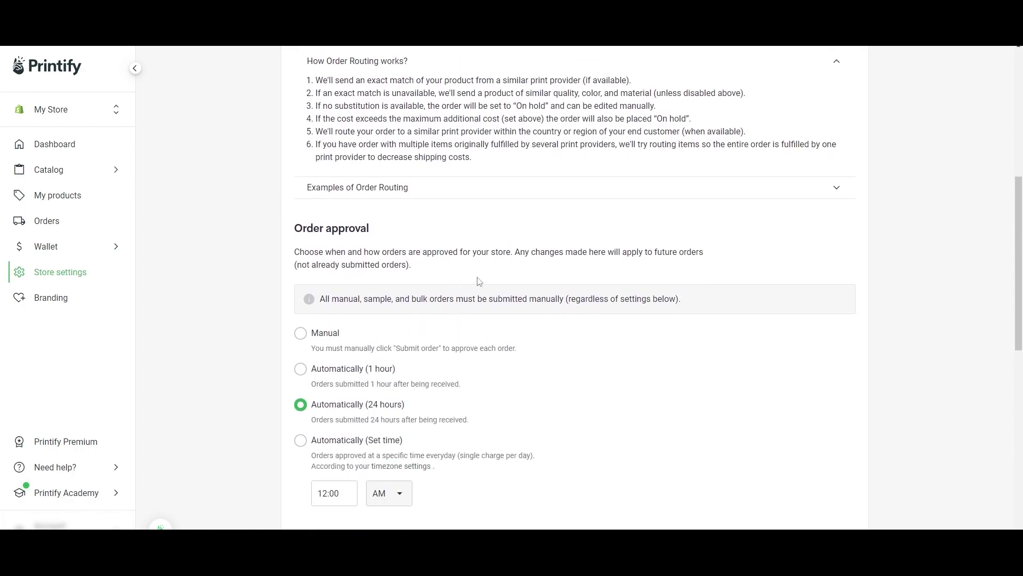
scroll(329, 415, "down", 10)
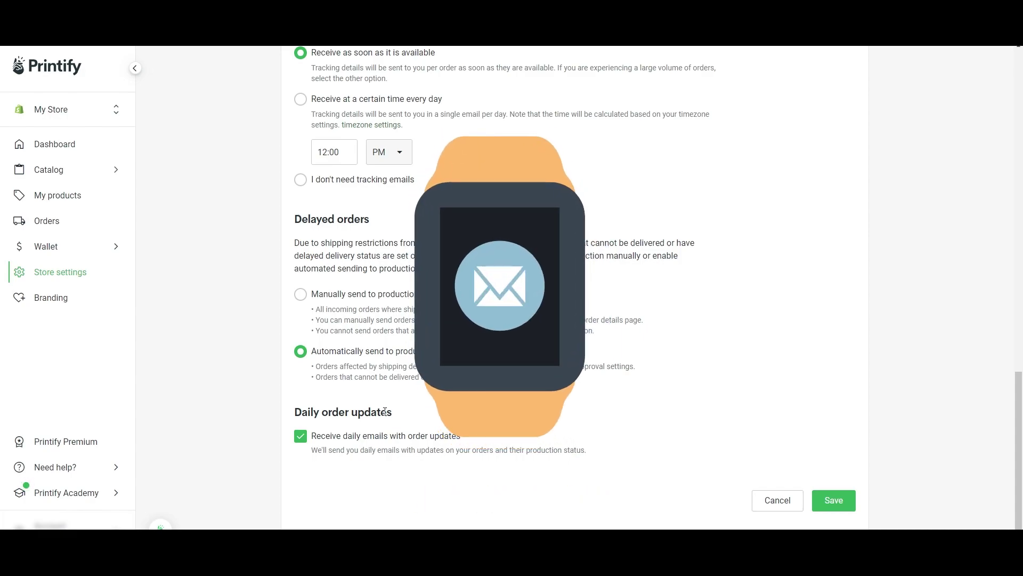
scroll(385, 412, "up", 5)
scroll(430, 457, "down", 4)
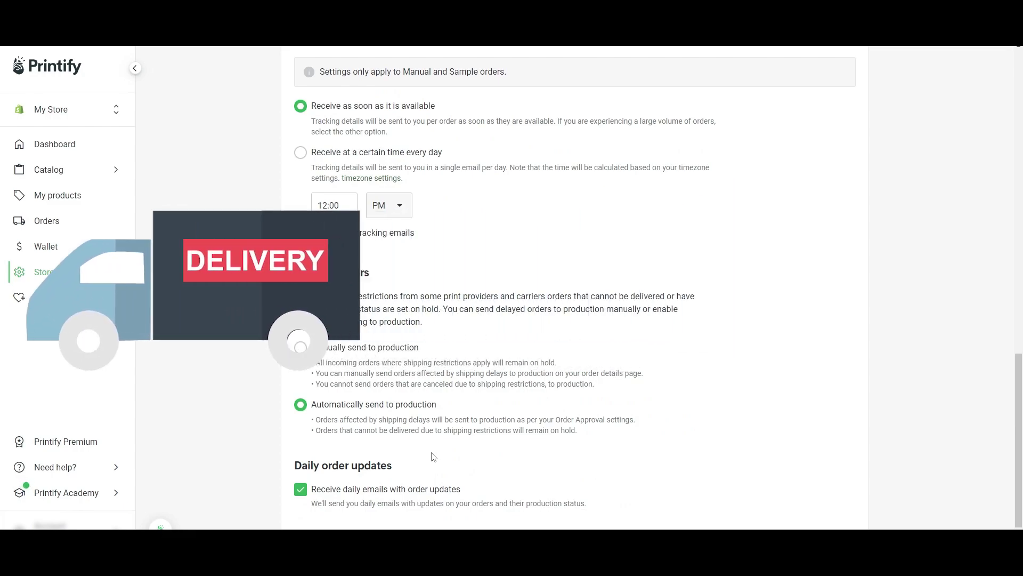
scroll(421, 442, "up", 15)
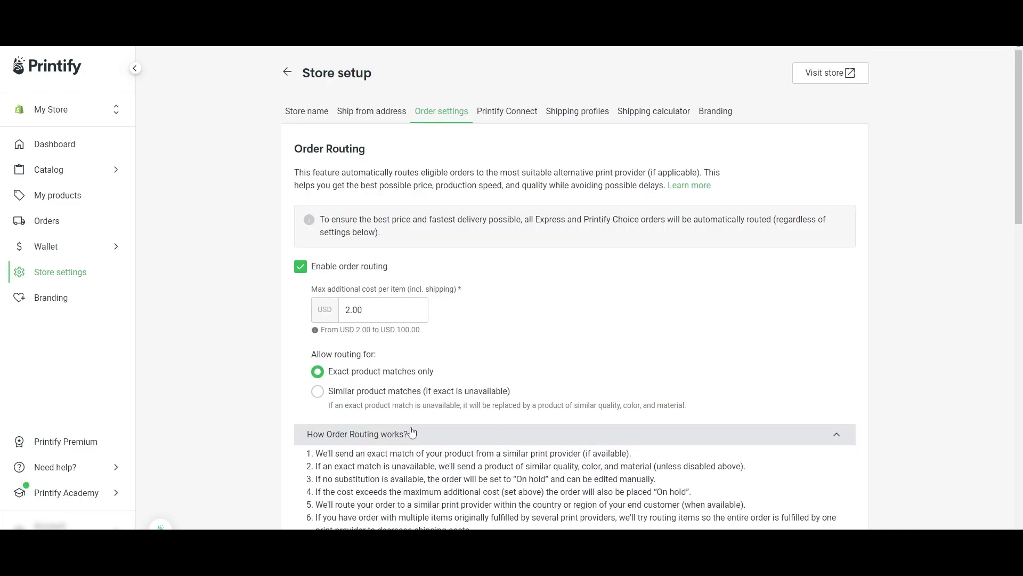
- Open the Printify Connect tab, marked as available only with Printify Premium
left_click(507, 111)
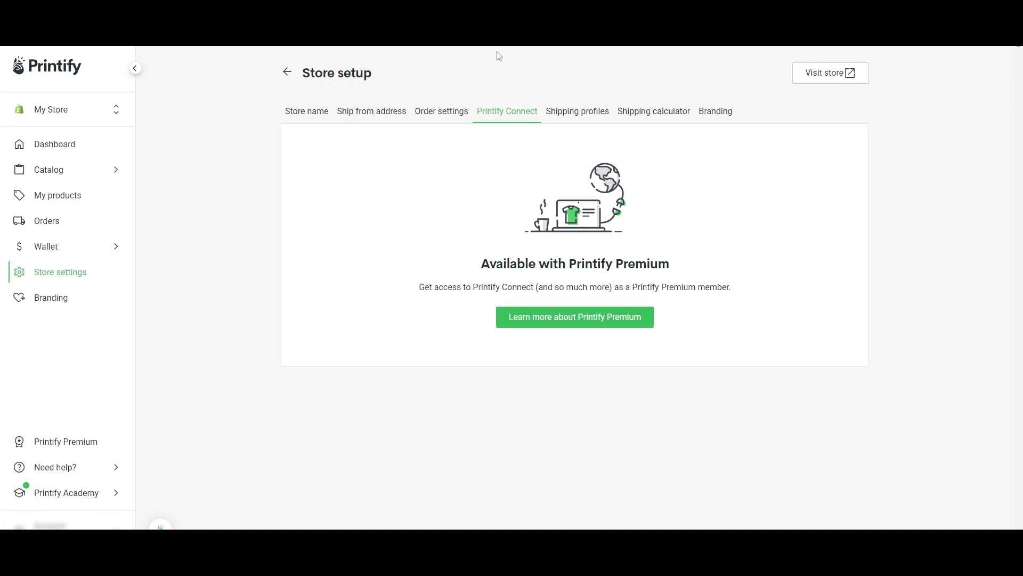
- Review the default shipping profile options, with a brief detour to My products and back
left_click(579, 109)
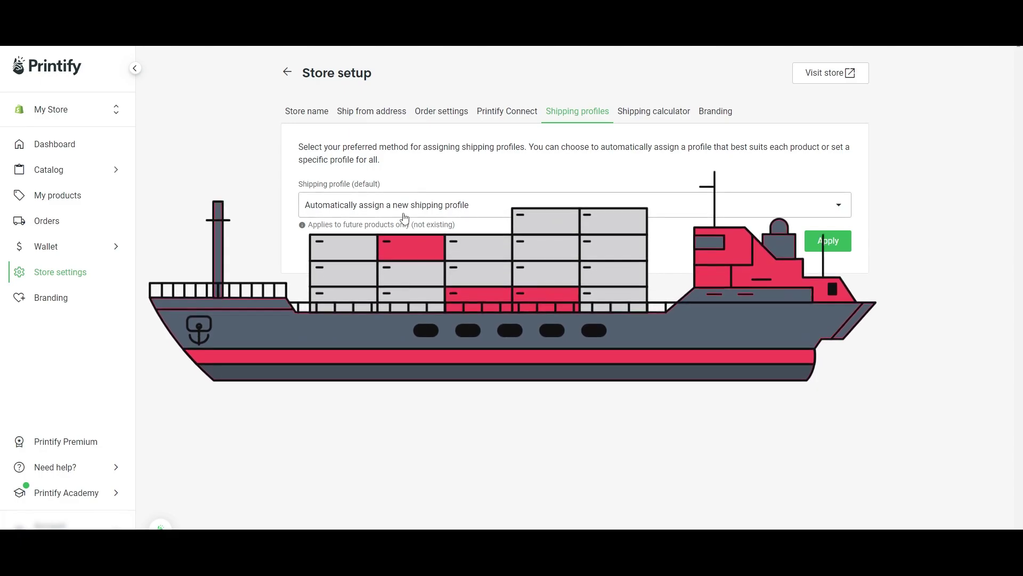
left_click(404, 217)
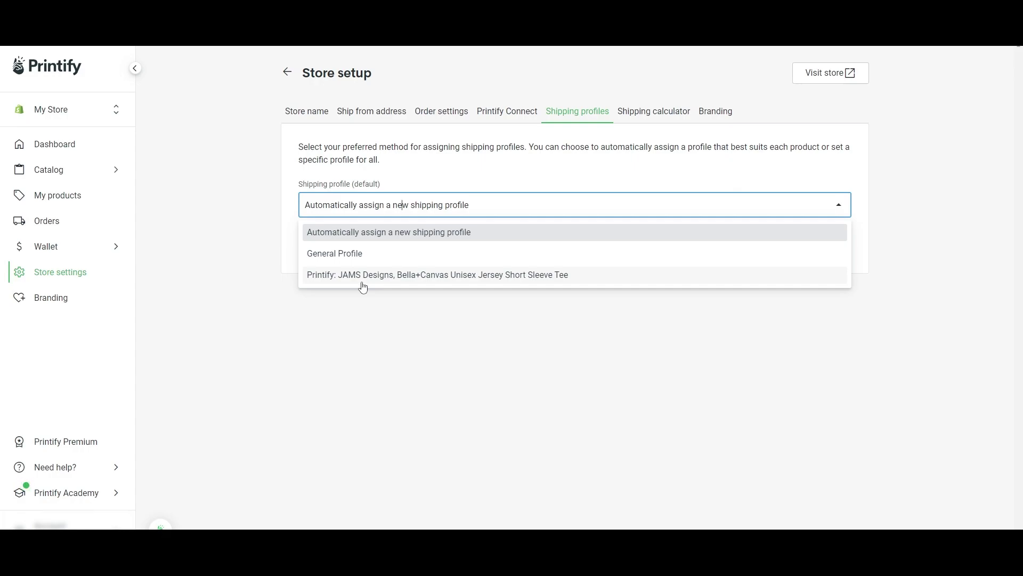
left_click(58, 198)
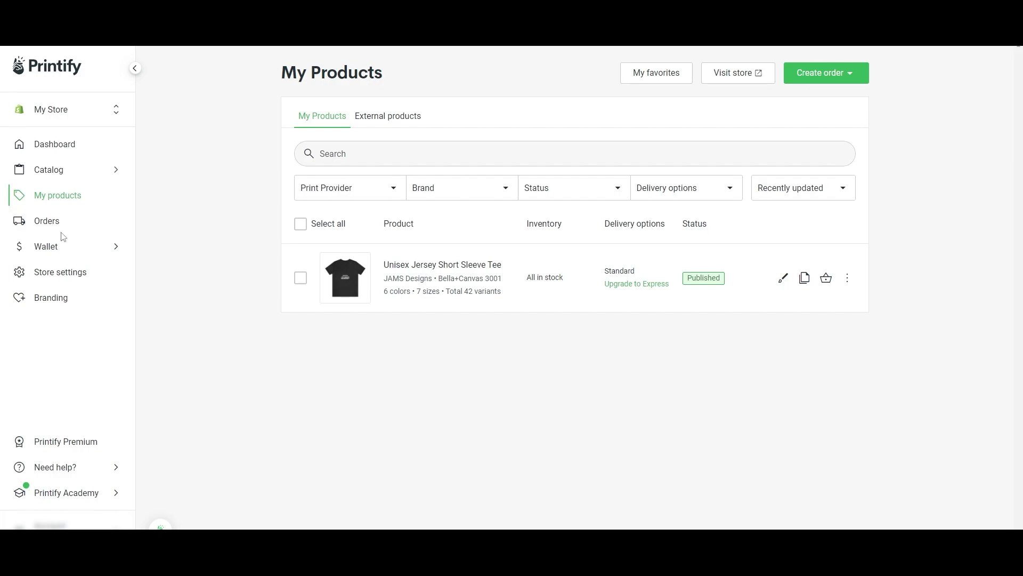
left_click(66, 277)
- Keep the default profile on 'Automatically assign a new shipping profile' and view Shipping calculator
left_click(583, 110)
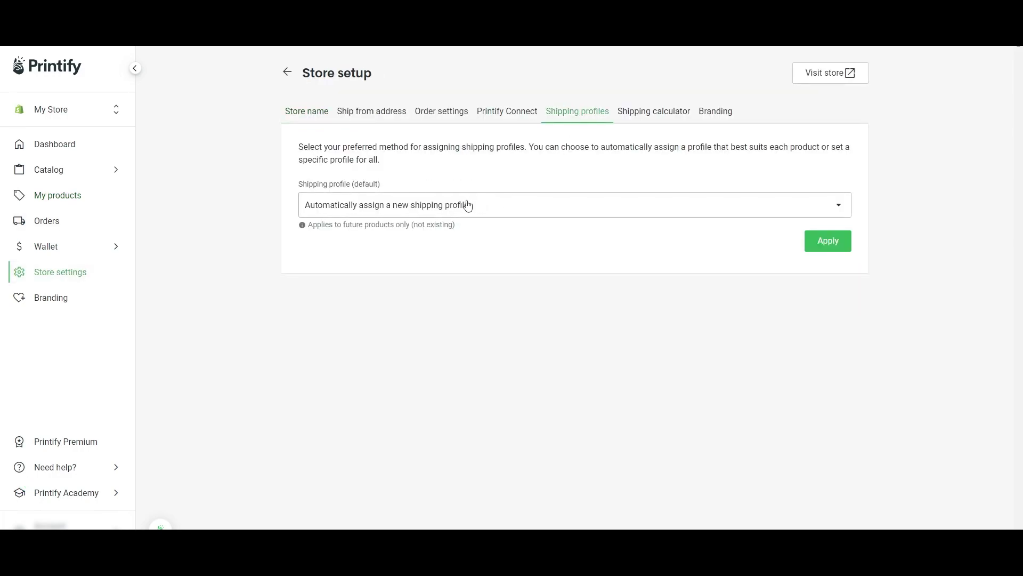
left_click(464, 205)
left_click(370, 277)
left_click(392, 205)
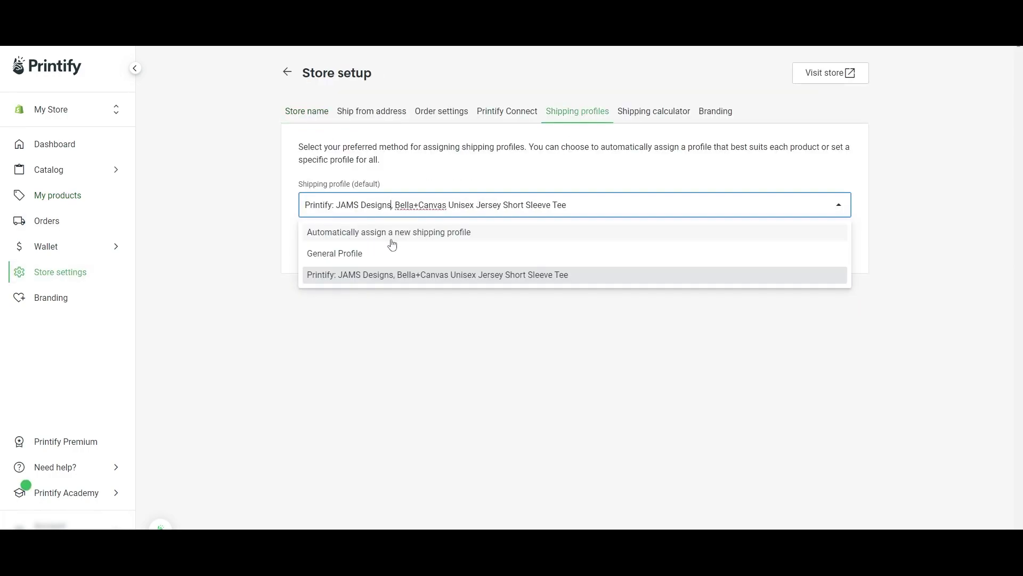
left_click(394, 234)
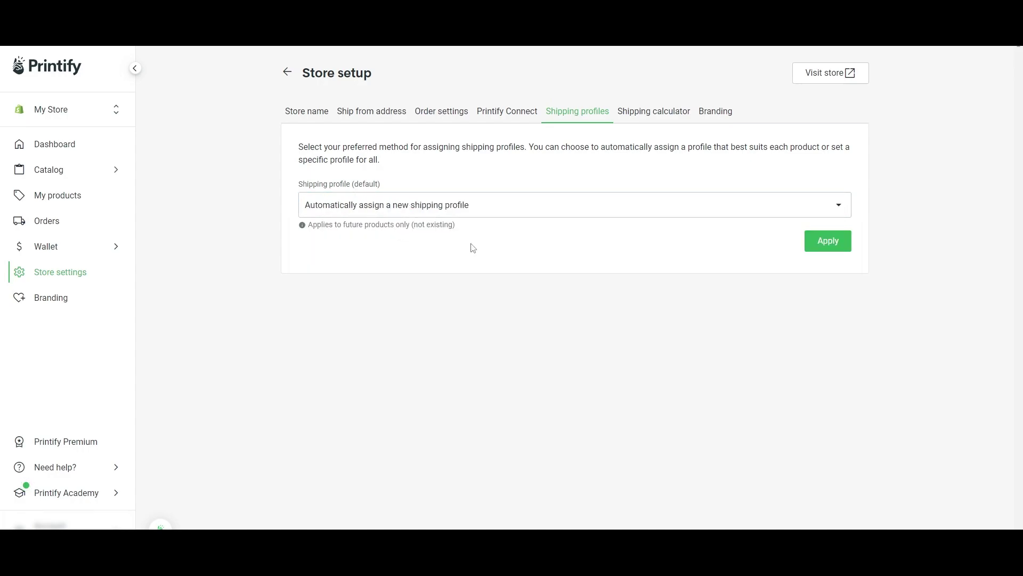
left_click(654, 112)
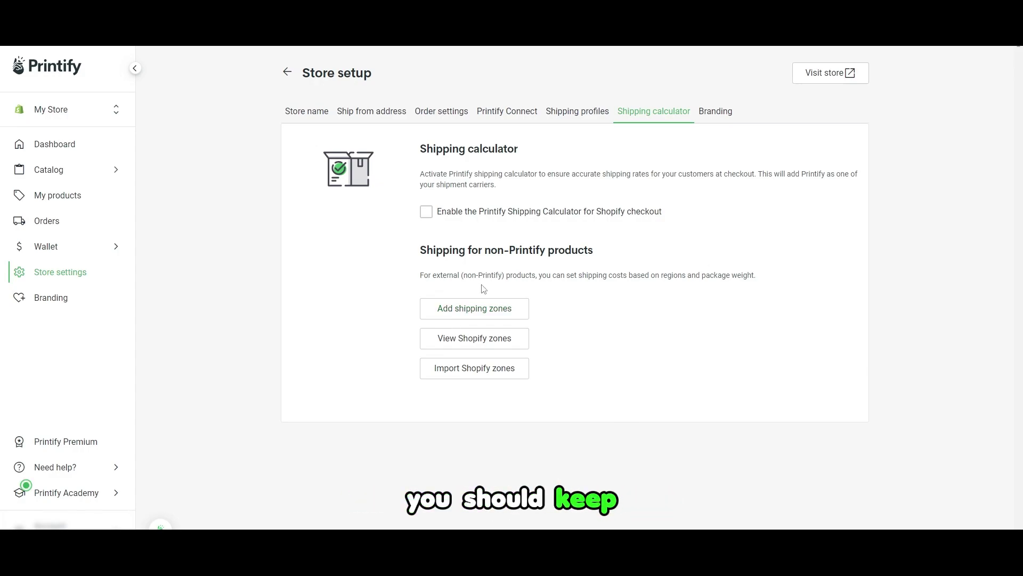
- Show the Branding tab with package inserts at USD 0.15 per insert
left_click(714, 115)
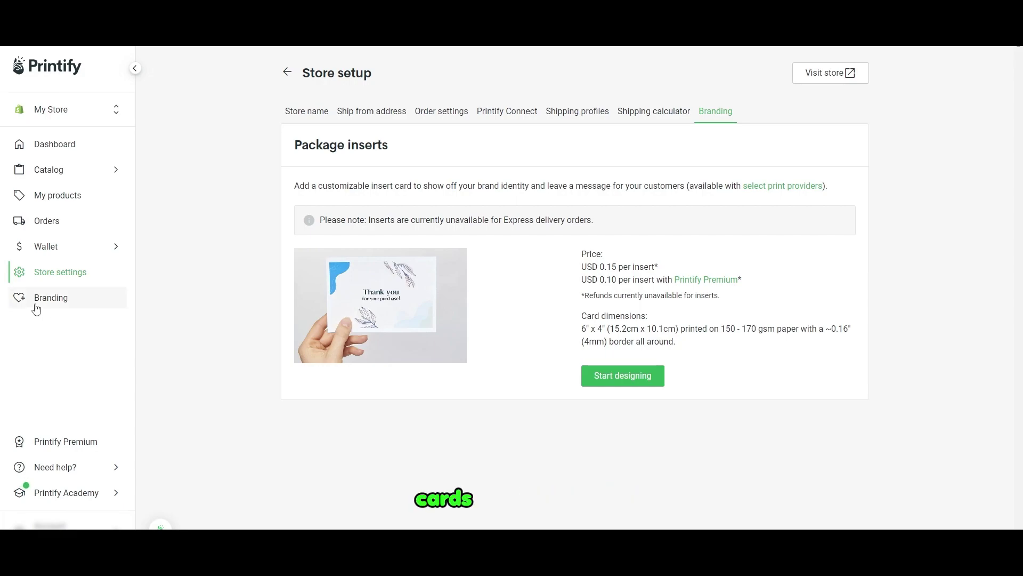
- Skim the Branding & gift messages page, then return to the store Dashboard
left_click(33, 306)
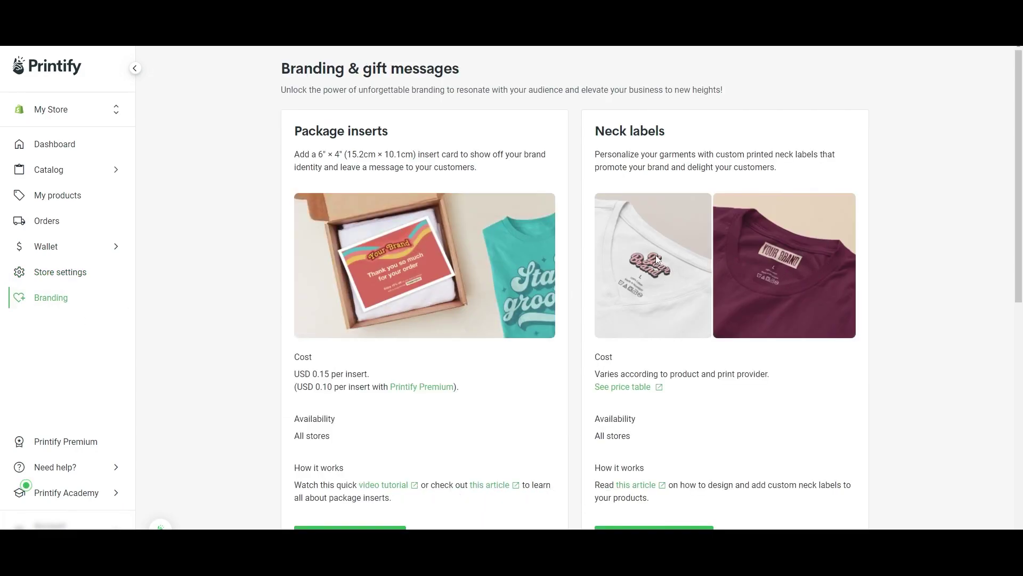
scroll(656, 254, "down", 8)
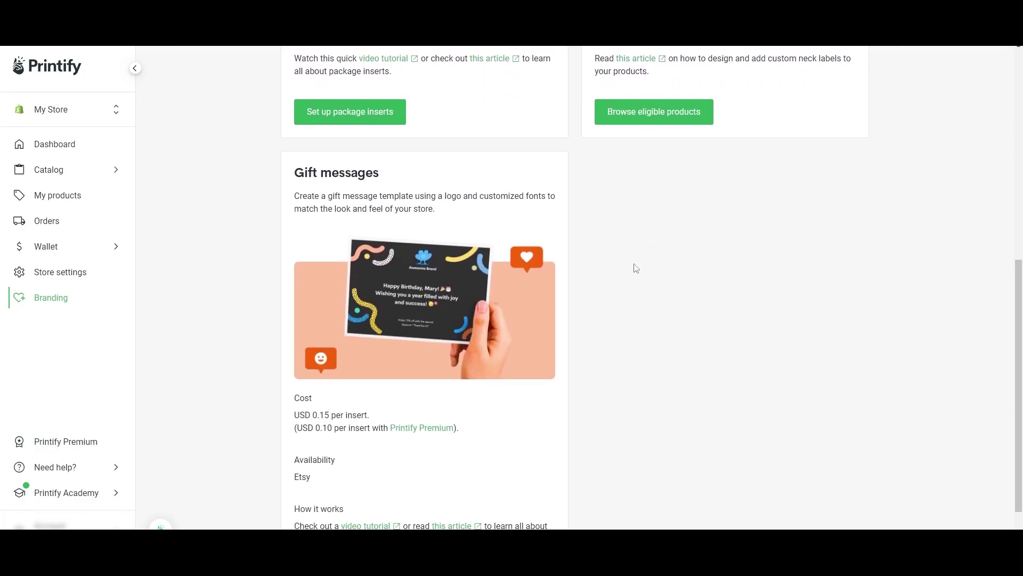
key("alt+Left")
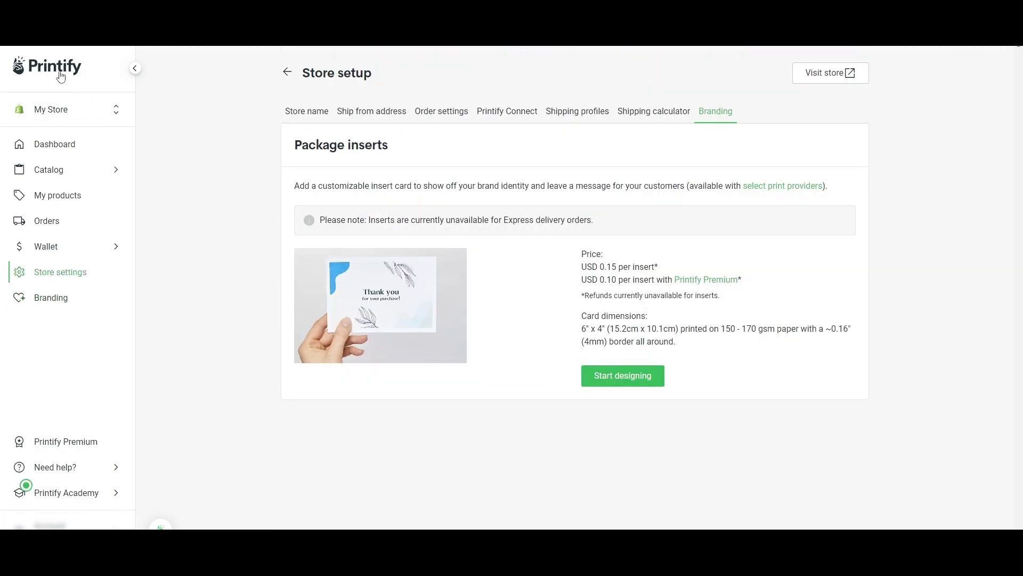
left_click(62, 75)
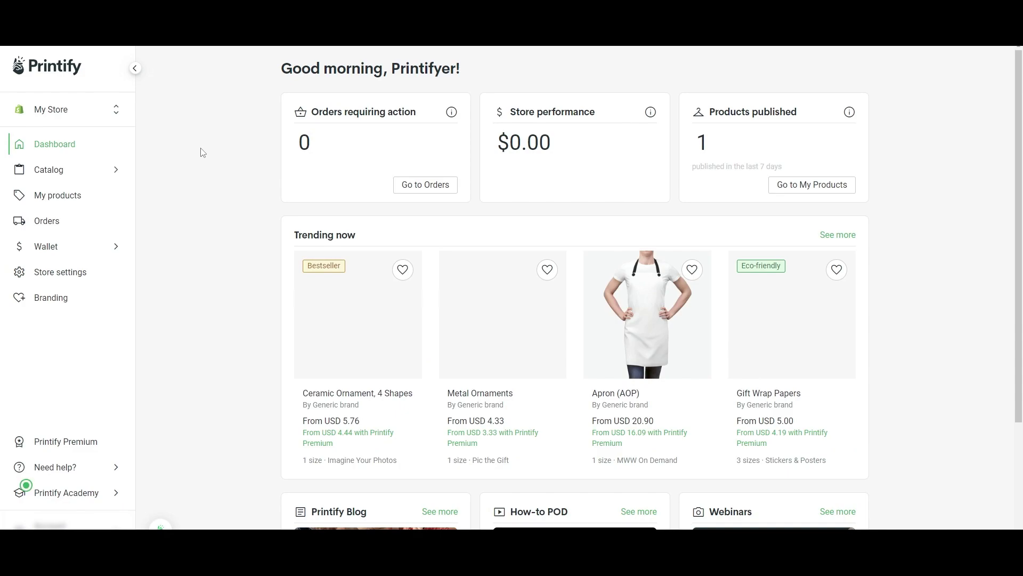